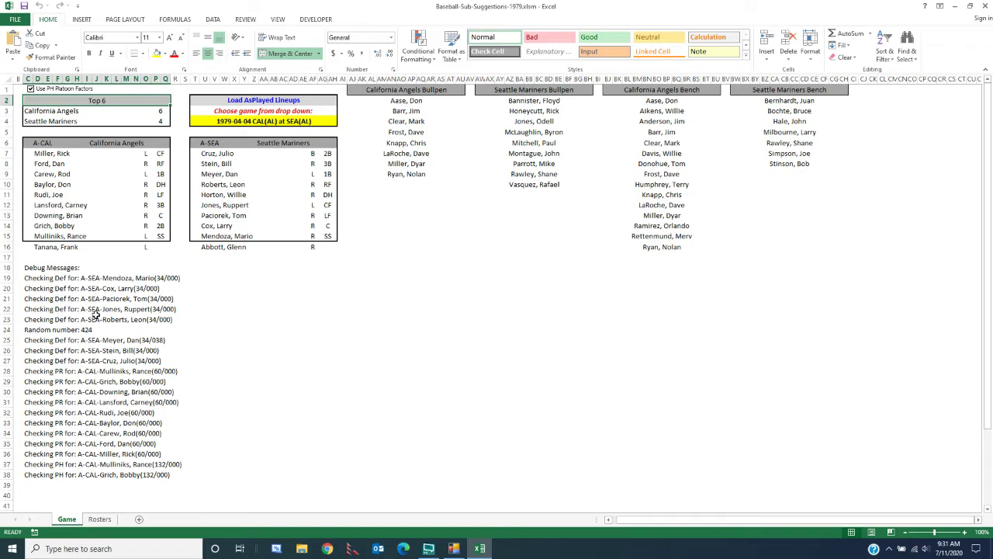
- Roll through Grich's at-bat, including the check for a possible fielding error
click(455, 550)
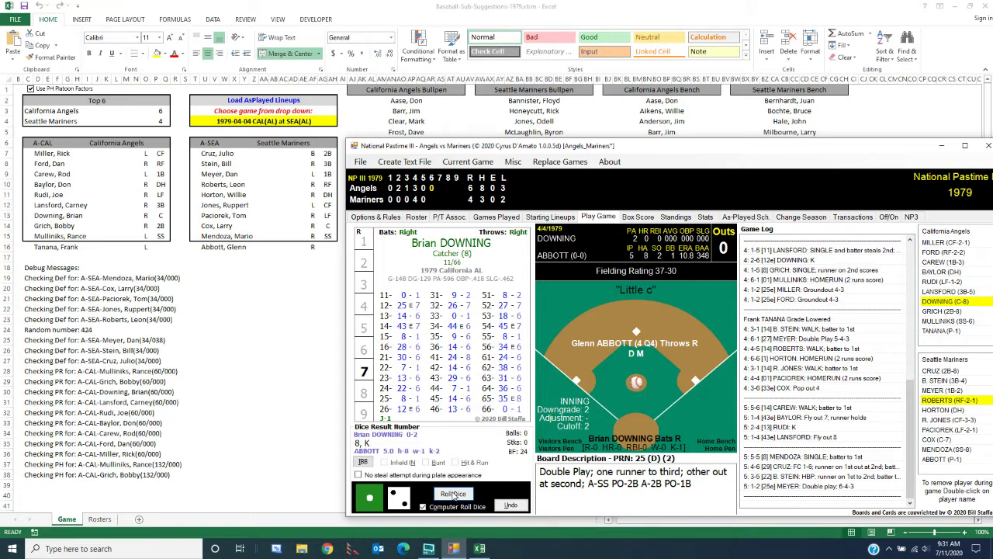
click(453, 494)
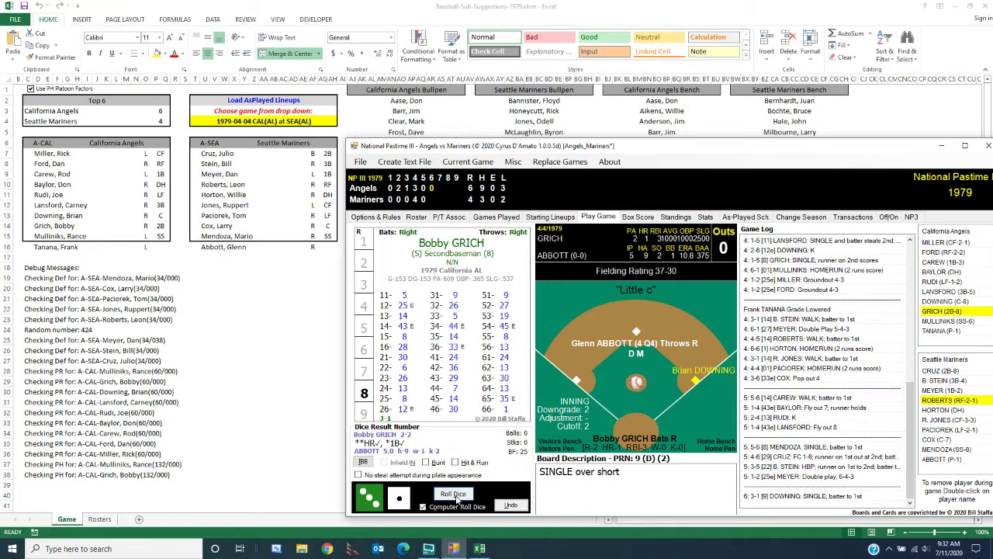
click(454, 495)
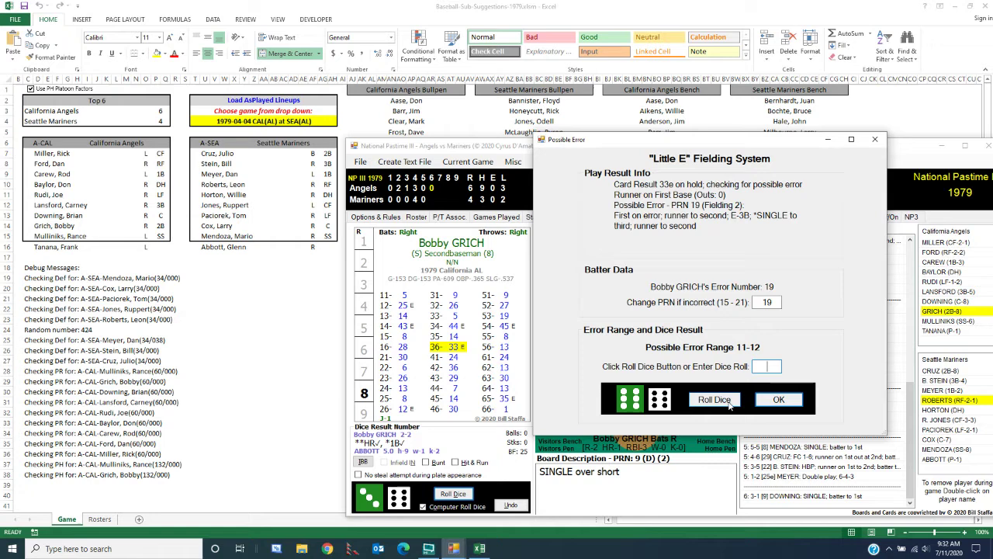
click(716, 401)
click(770, 400)
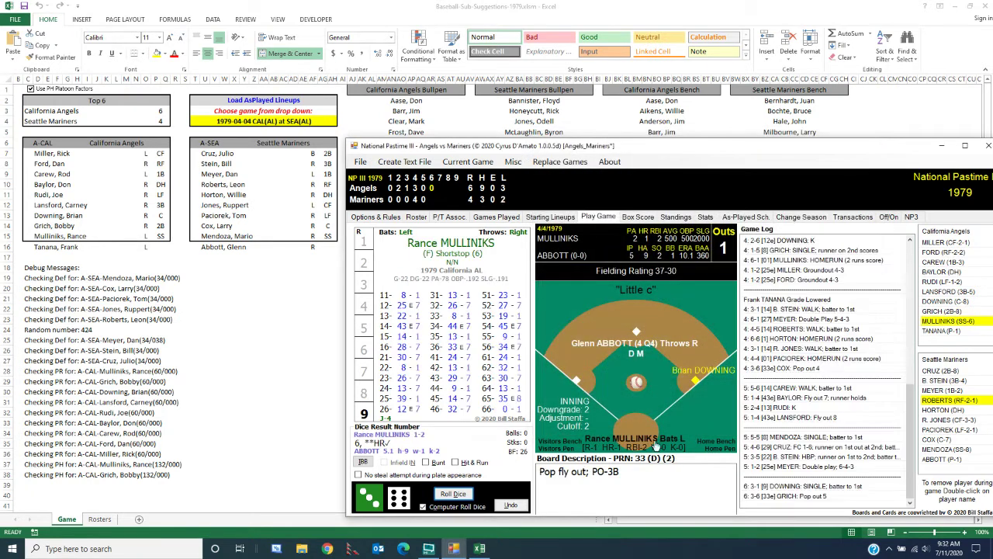
- Roll Mulliniks' and Miller's at-bats to end the Angels' sixth
click(458, 495)
click(459, 495)
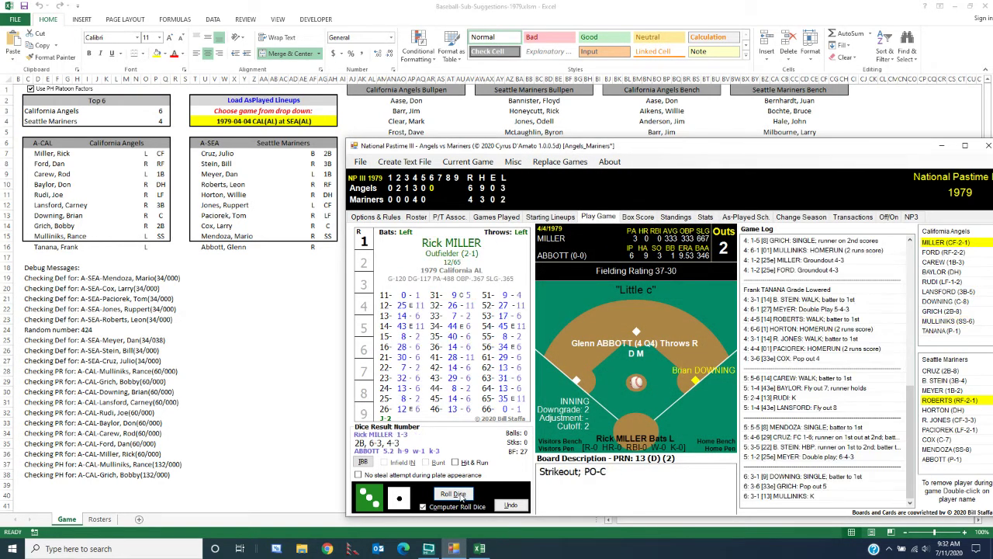
click(453, 495)
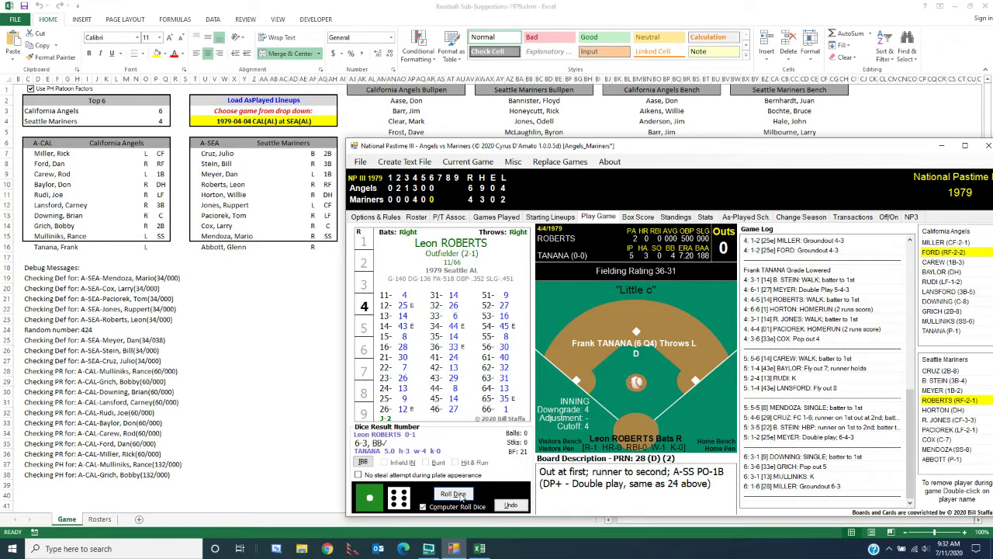
click(257, 396)
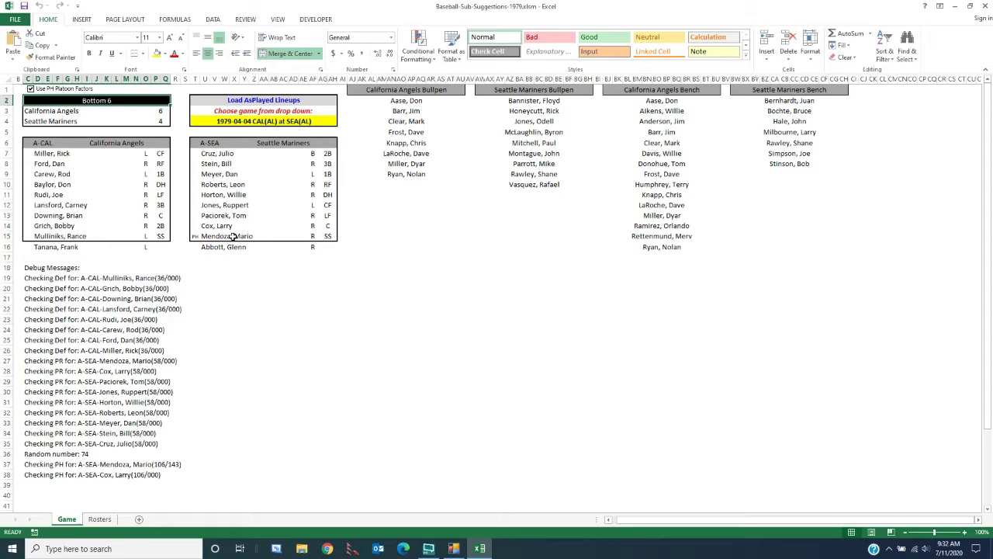
- Check the pinch-hit suggestion in T15 beside Mendoza, Mario, then return to the game
click(195, 236)
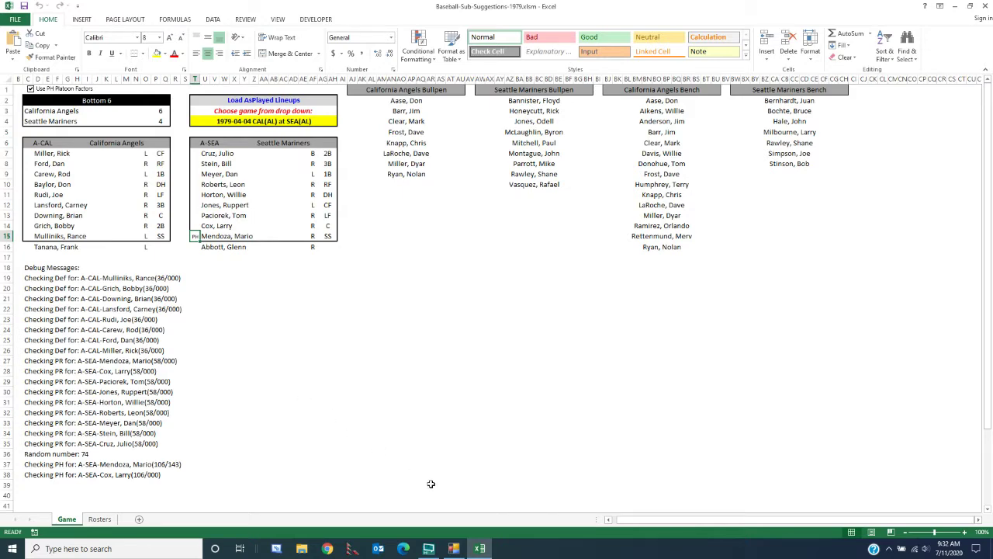
click(451, 549)
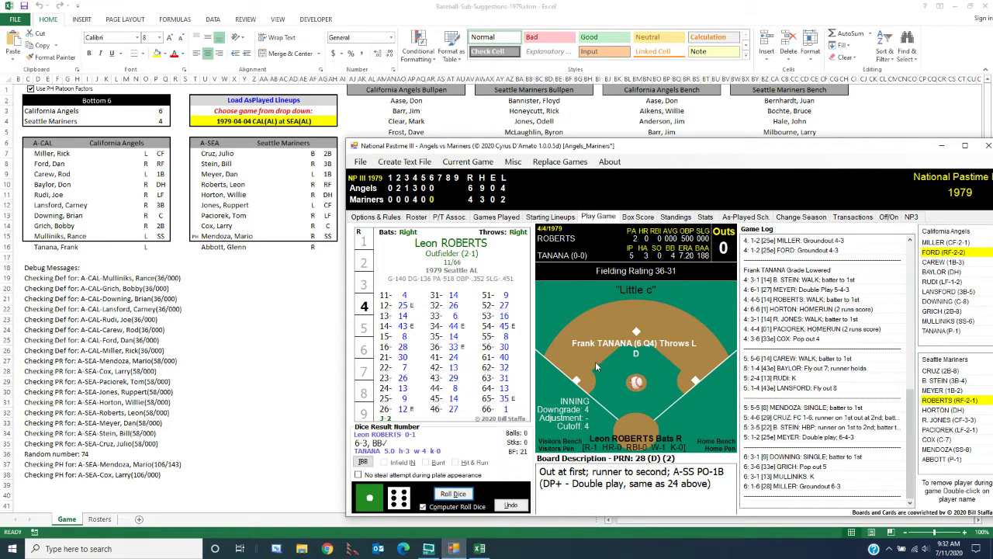
- Roll the at-bats of Roberts, Horton, Jones and Paciorek to end the Mariners' sixth
click(453, 493)
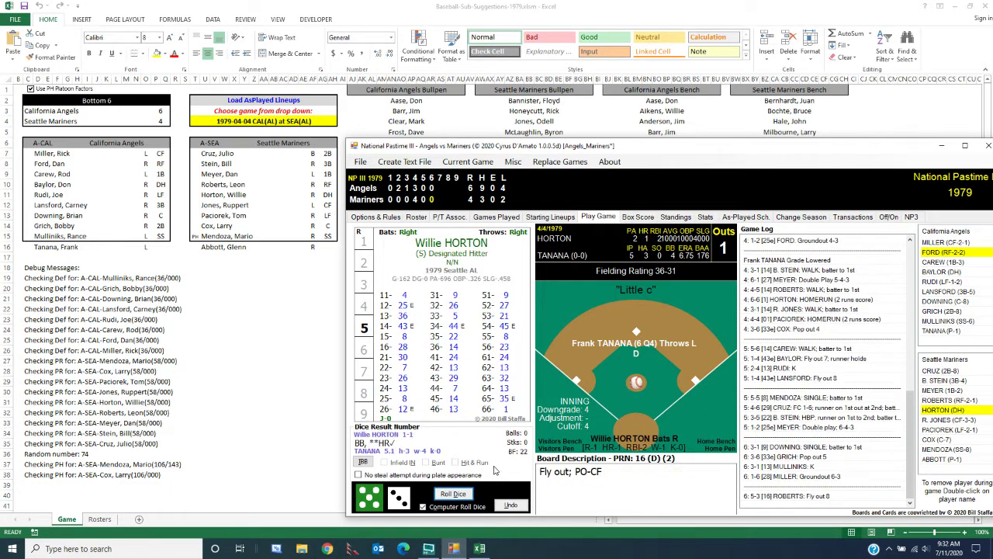
click(457, 494)
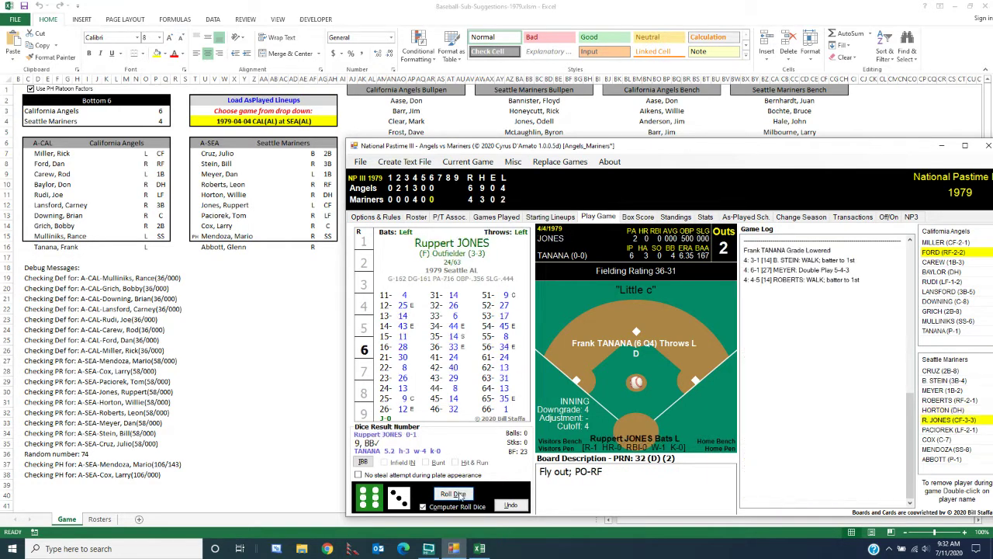
click(454, 494)
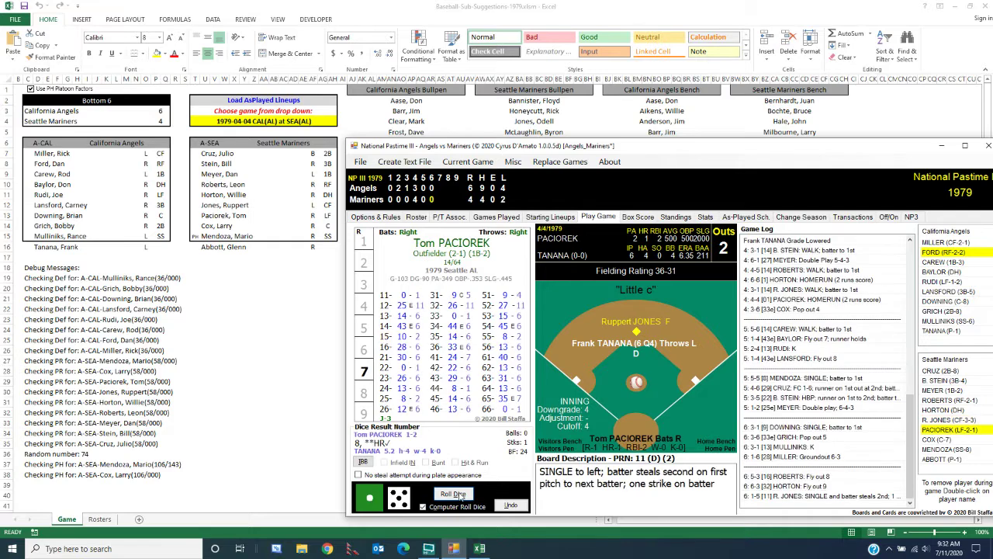
click(456, 494)
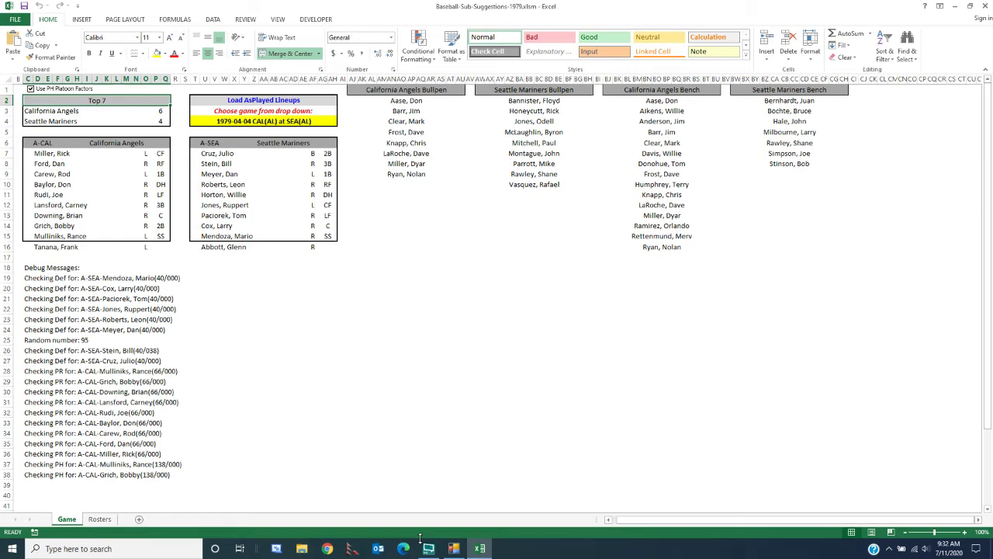
- Roll Ford's at-bat, a groundout opening the Angels' seventh, then switch back to Excel
click(454, 548)
click(453, 494)
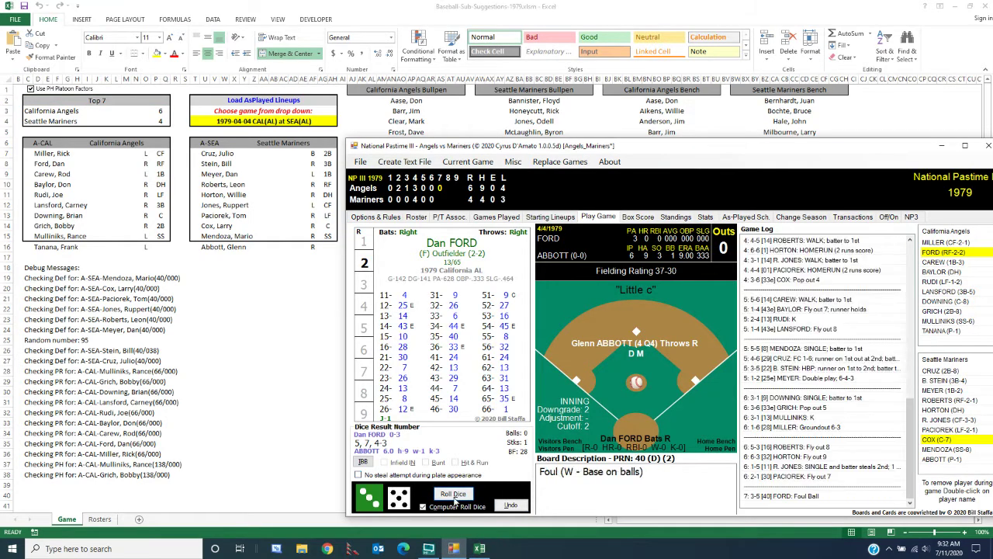
click(454, 495)
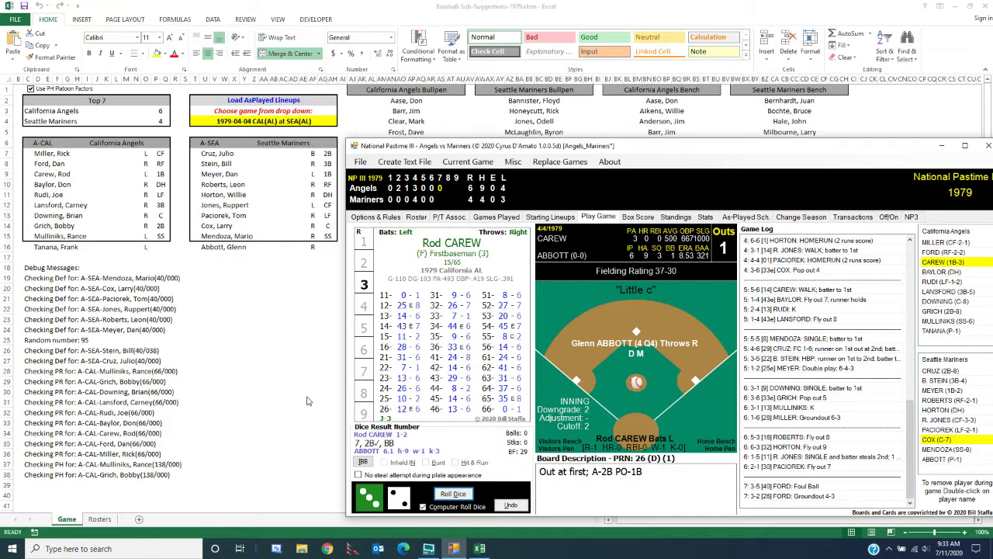
key(alt+Tab)
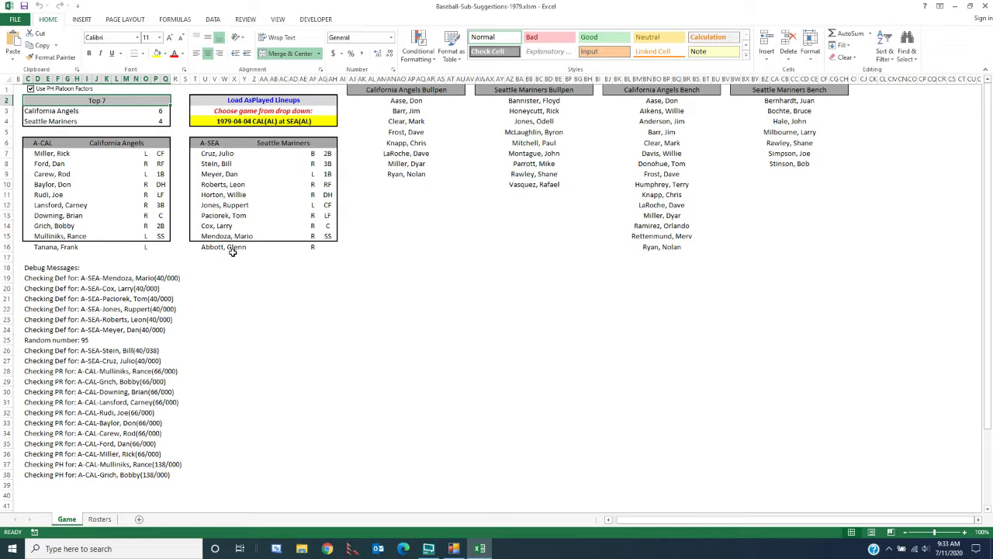
- Request a Seattle Mariners bullpen reliever, accepting any handedness
click(527, 91)
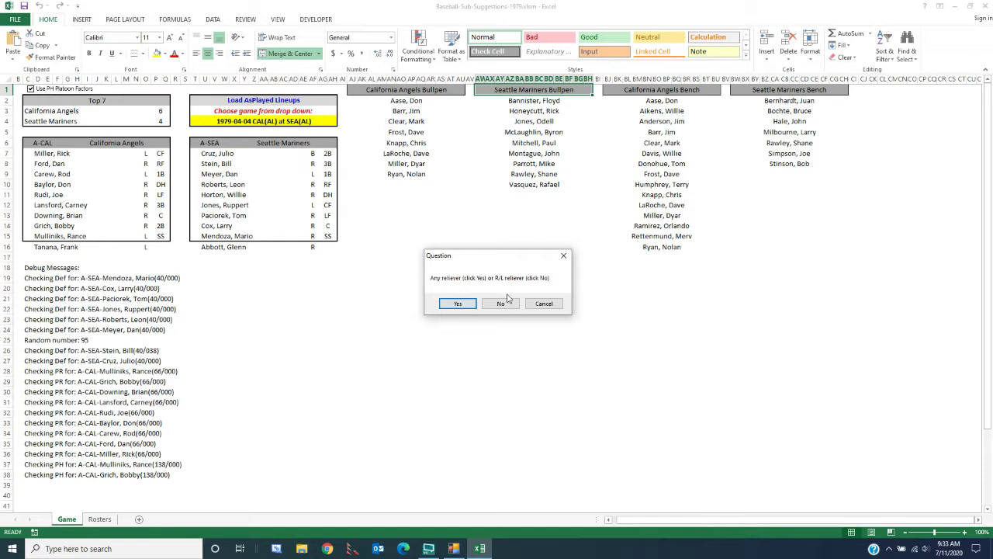
click(458, 304)
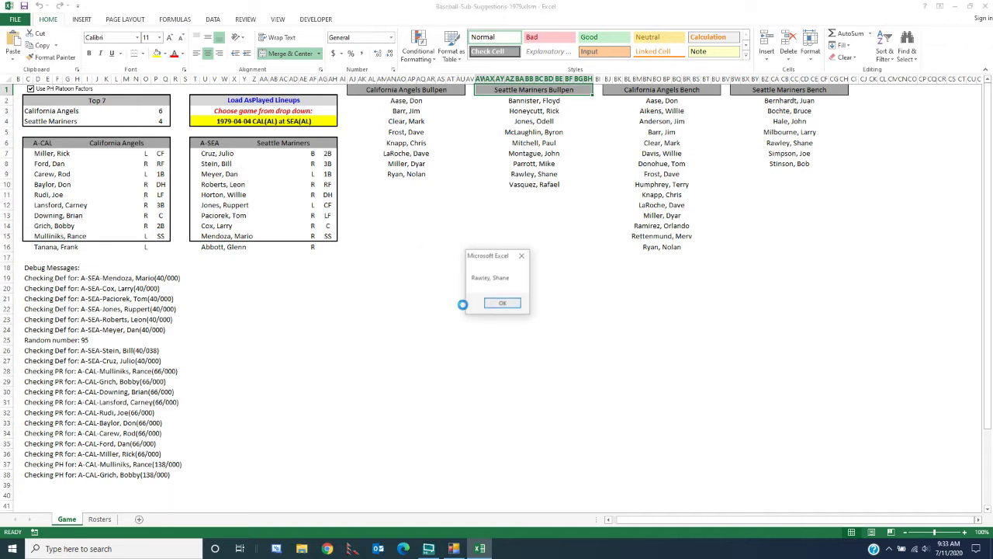
click(503, 302)
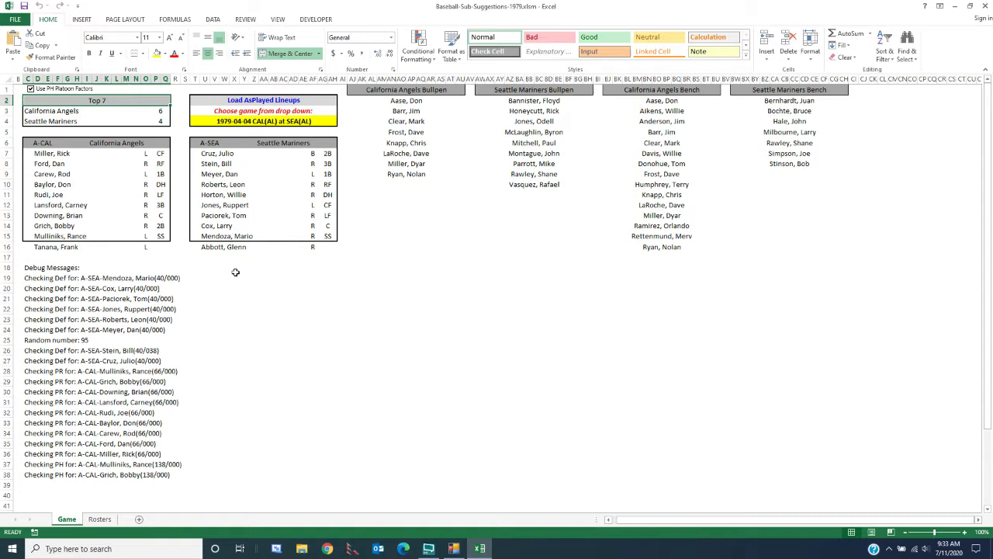
- Replace Abbott, Glenn with the suggested reliever Rawley, Shane on the sheet
click(227, 248)
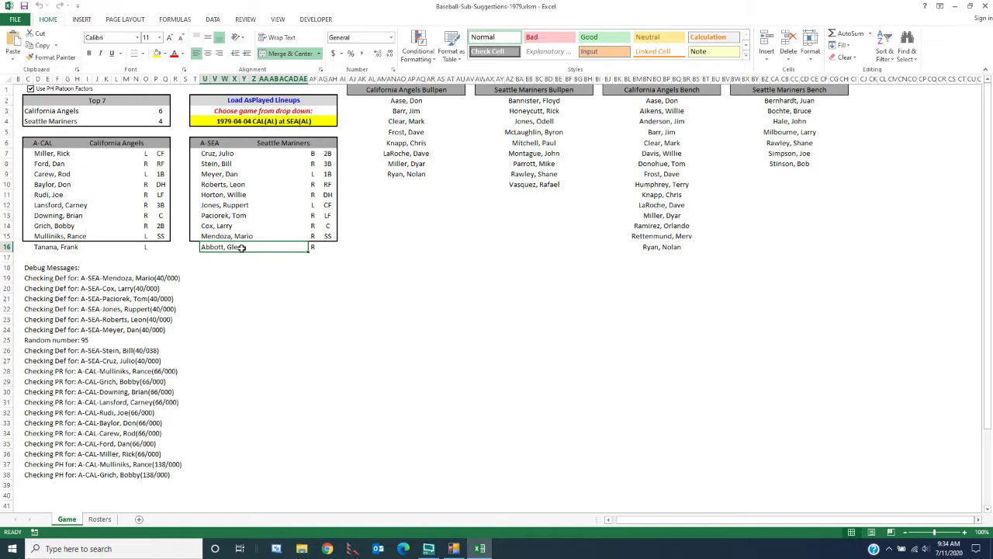
double_click(242, 247)
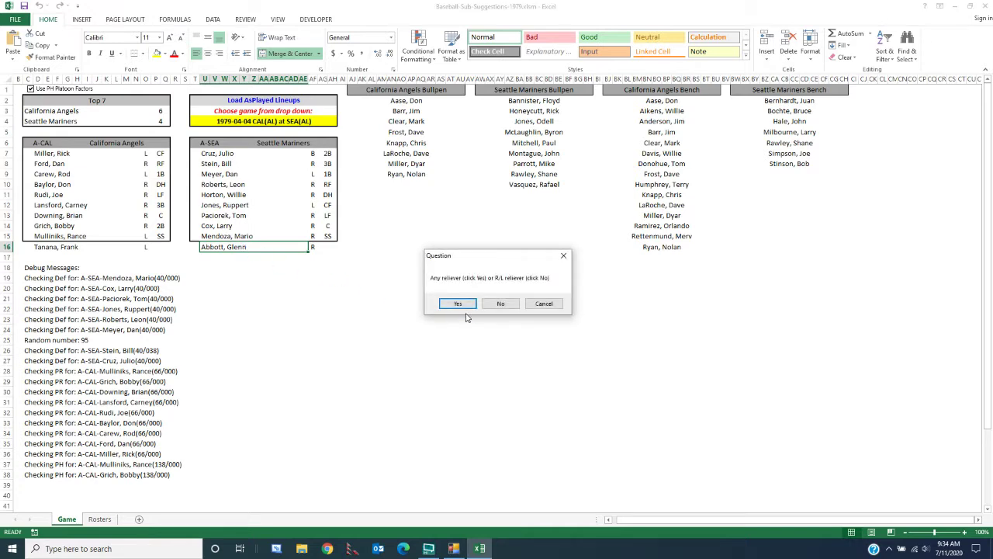
click(456, 304)
click(458, 304)
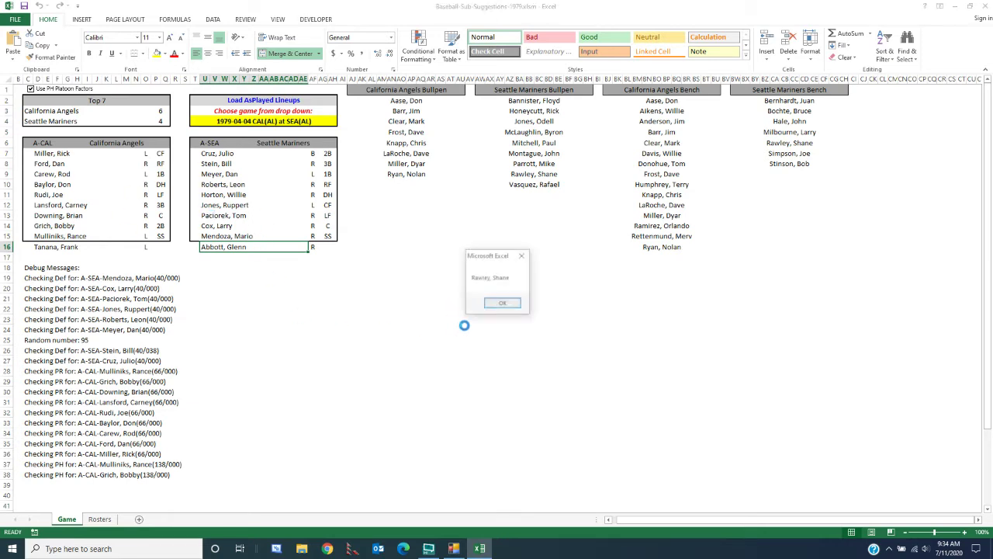
click(502, 304)
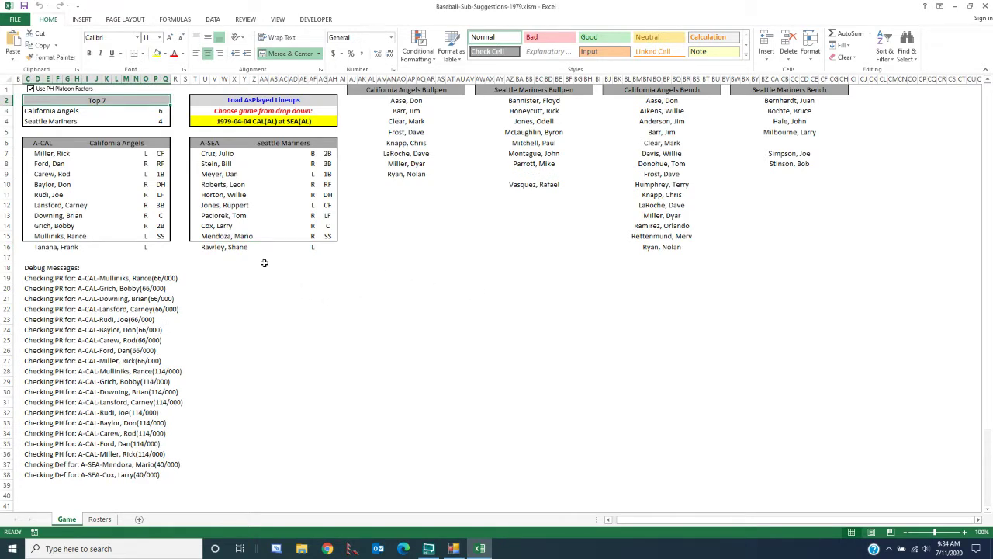
click(455, 549)
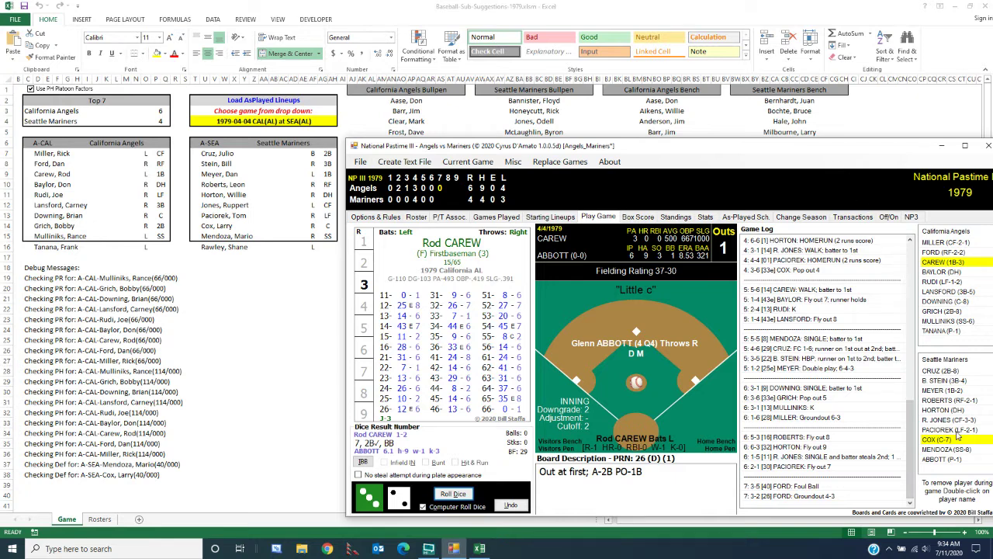
- Attempt to remove TANANA from the Angels lineup, dismissing the DH in Use warning
click(938, 332)
double_click(939, 332)
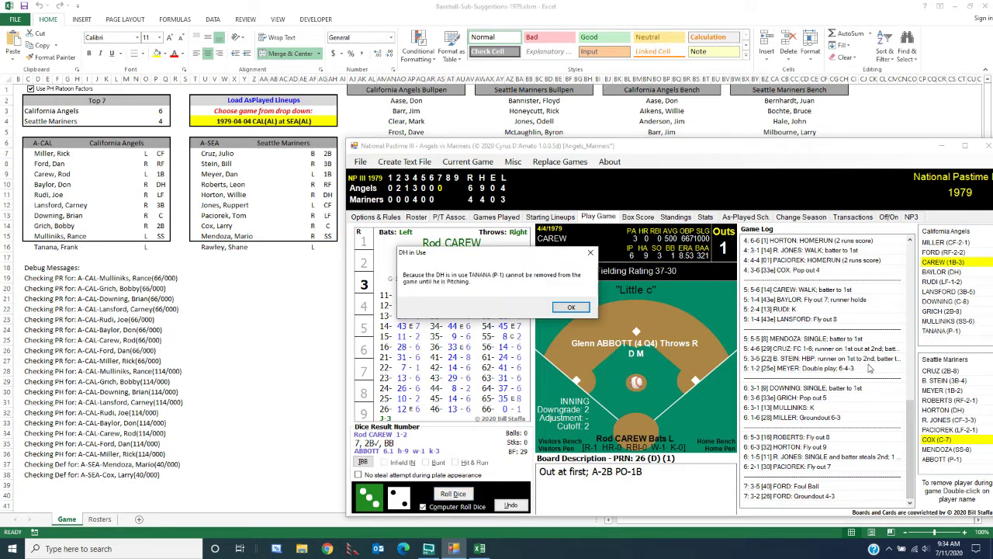
click(569, 308)
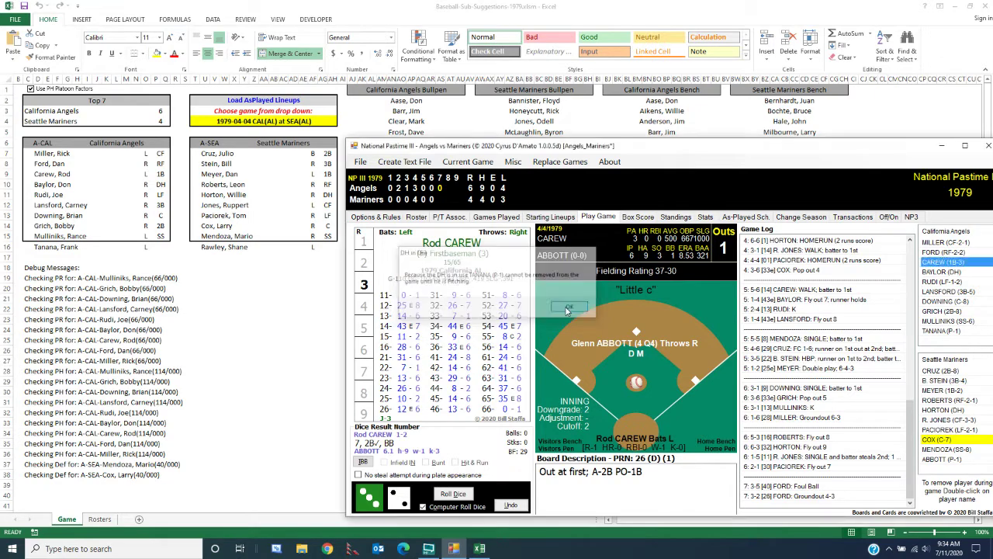
- Bring Shane RAWLEY in for ABBOTT, then roll Carew's and Baylor's at-bats
double_click(937, 459)
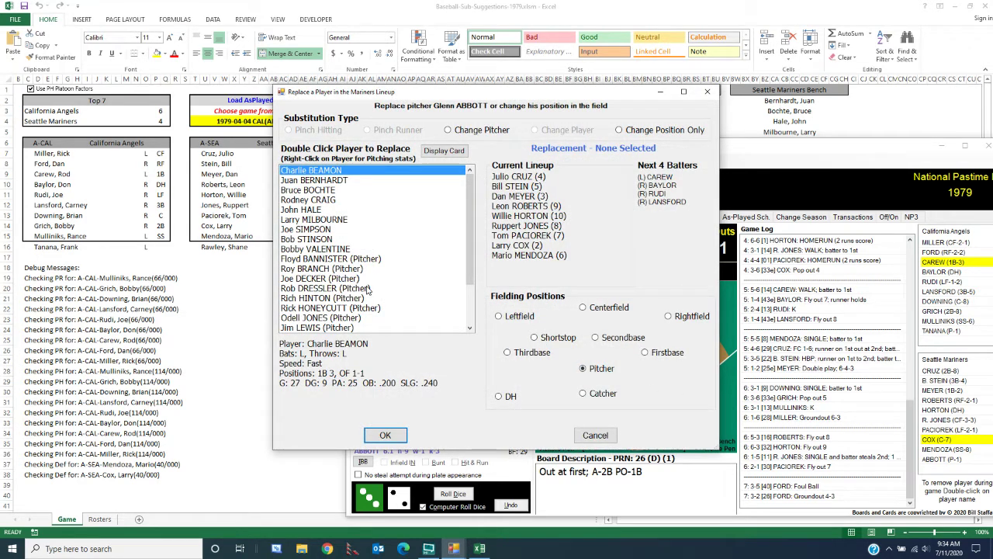
drag(470, 233, 470, 271)
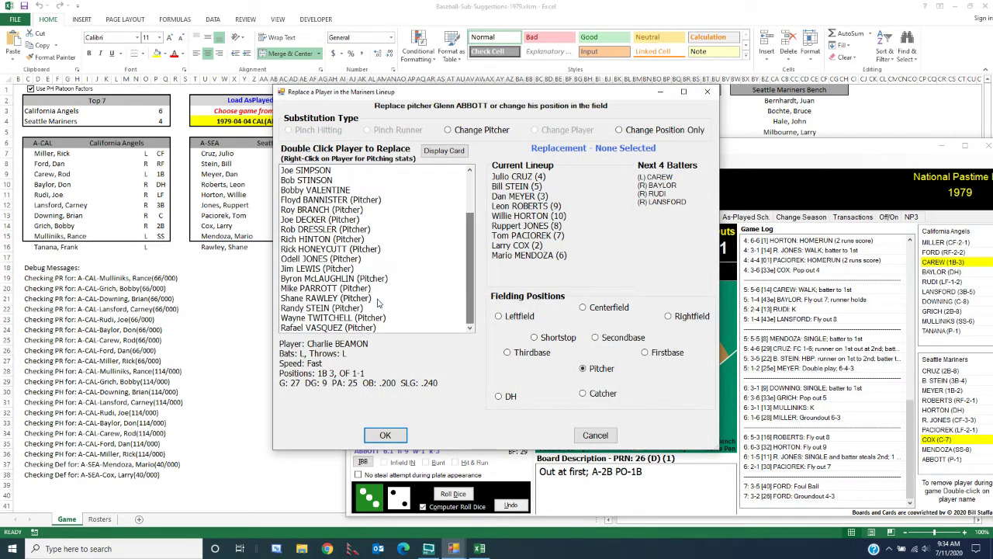
click(351, 301)
double_click(351, 299)
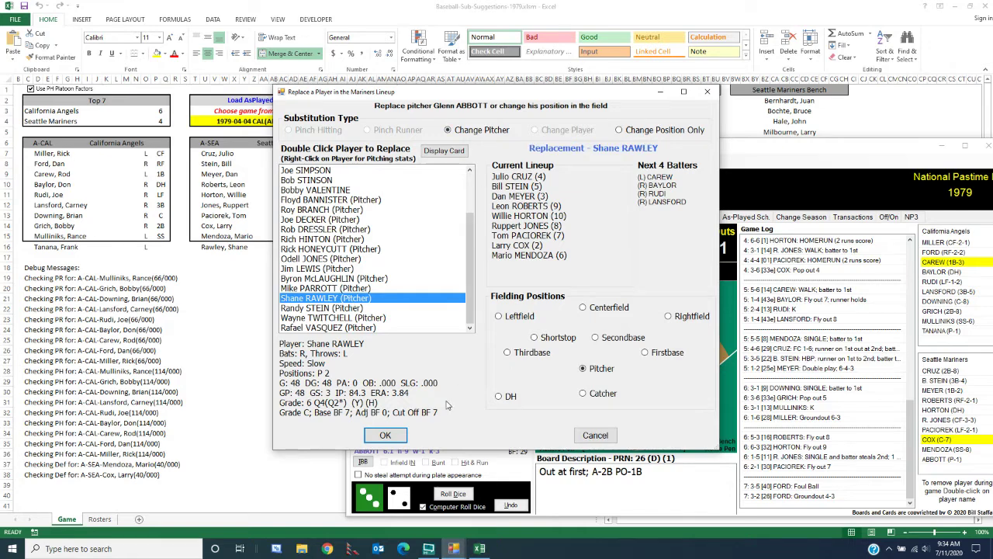
click(386, 434)
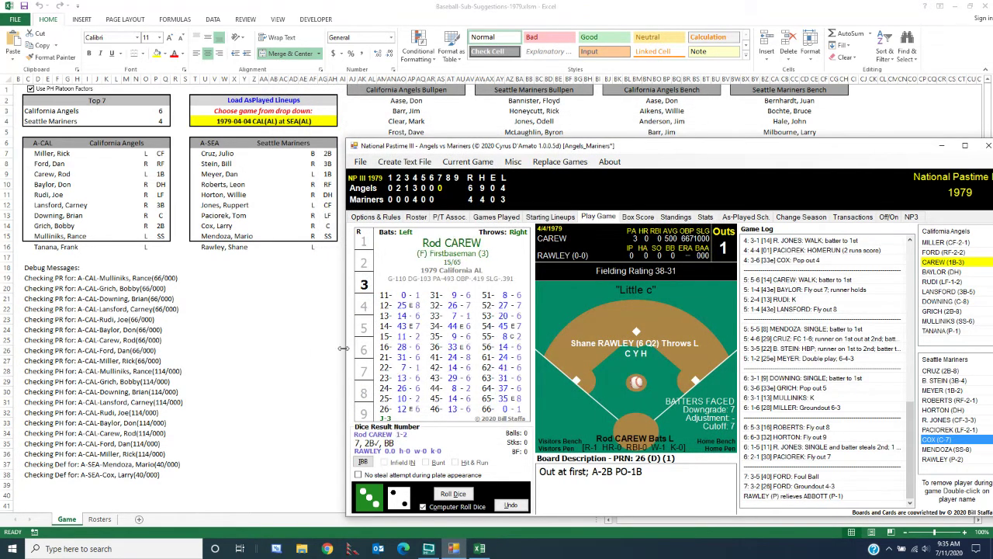
click(453, 494)
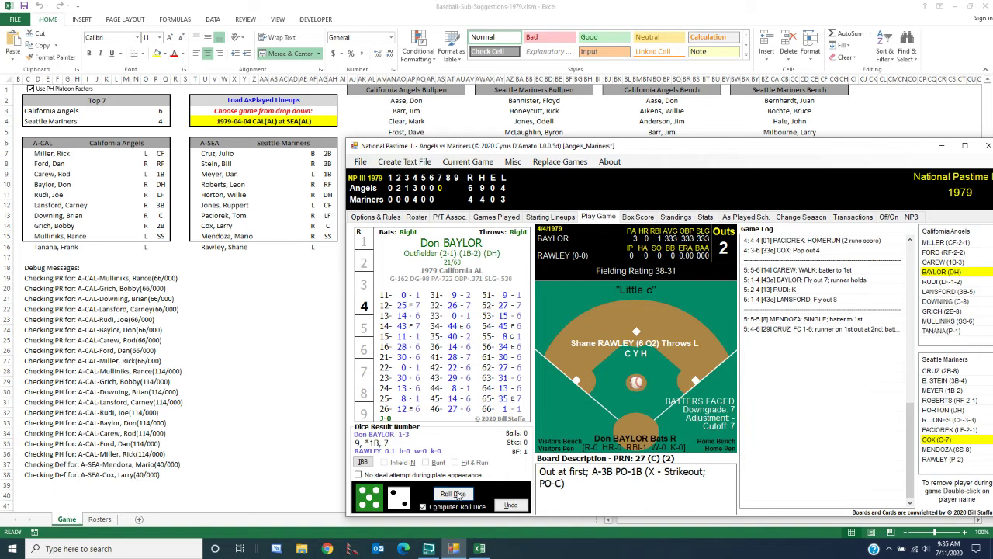
click(453, 494)
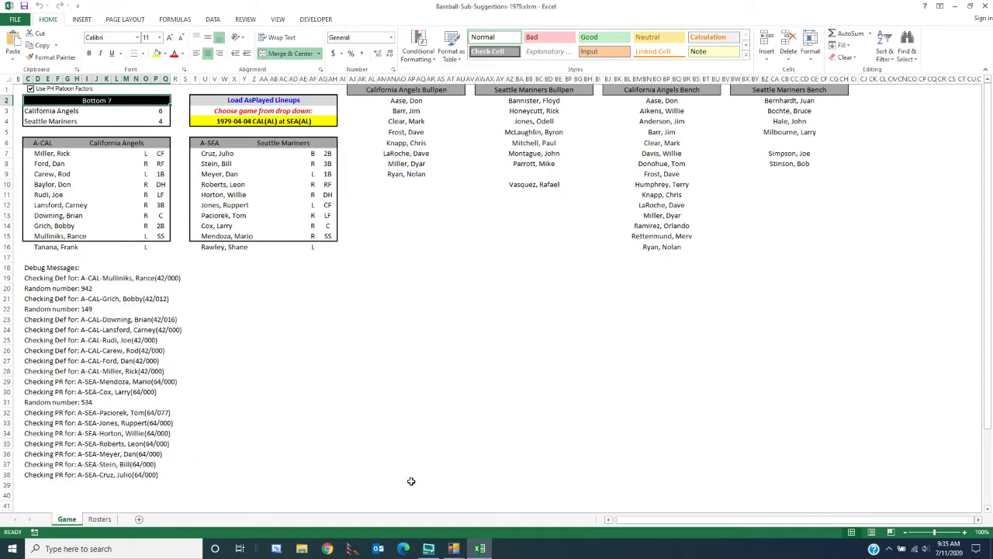
- Get an any-reliever suggestion for Tanana, Frank so Clear, Mark replaces him
click(454, 549)
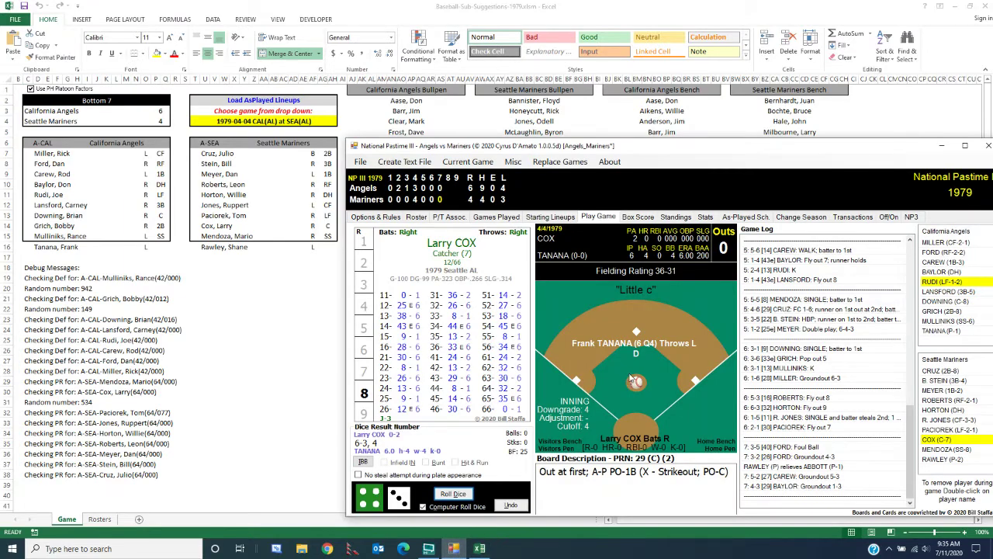
click(66, 246)
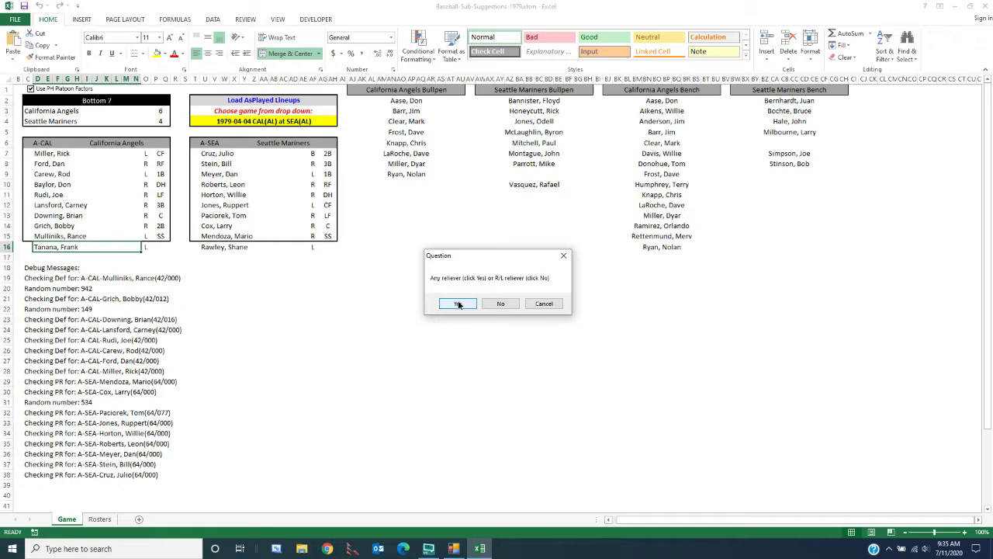
click(457, 303)
click(505, 307)
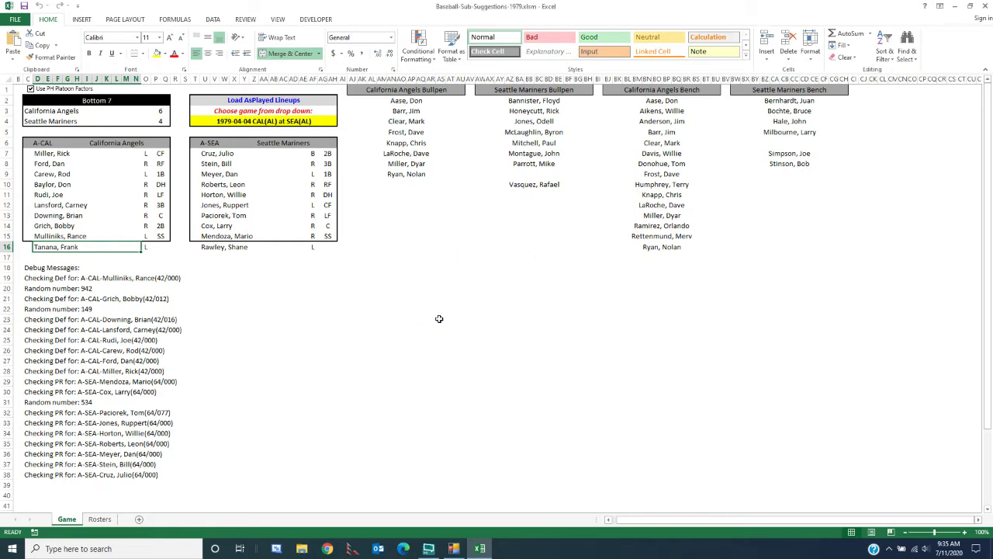
click(454, 548)
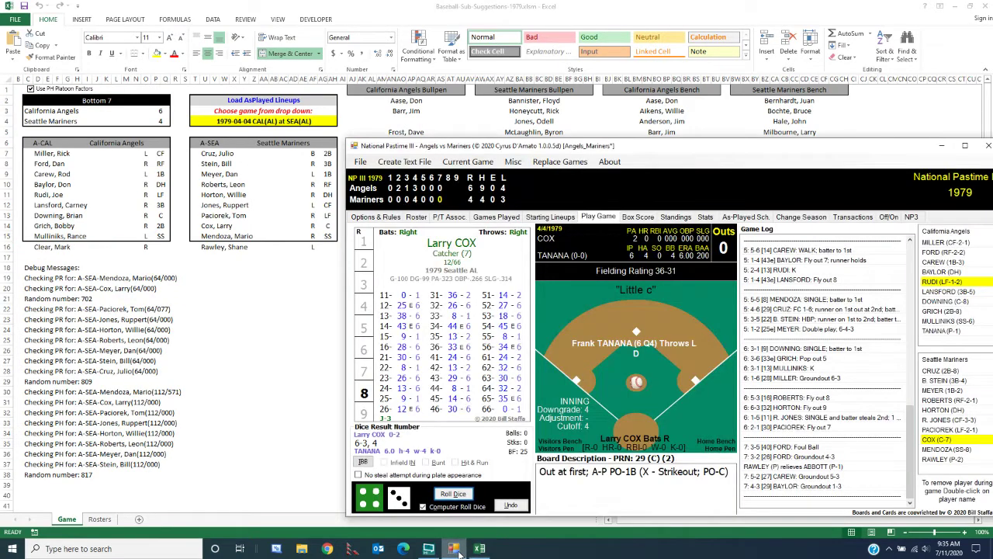
- Make a pitching change in the game, with Mark CLEAR relieving TANANA
double_click(926, 332)
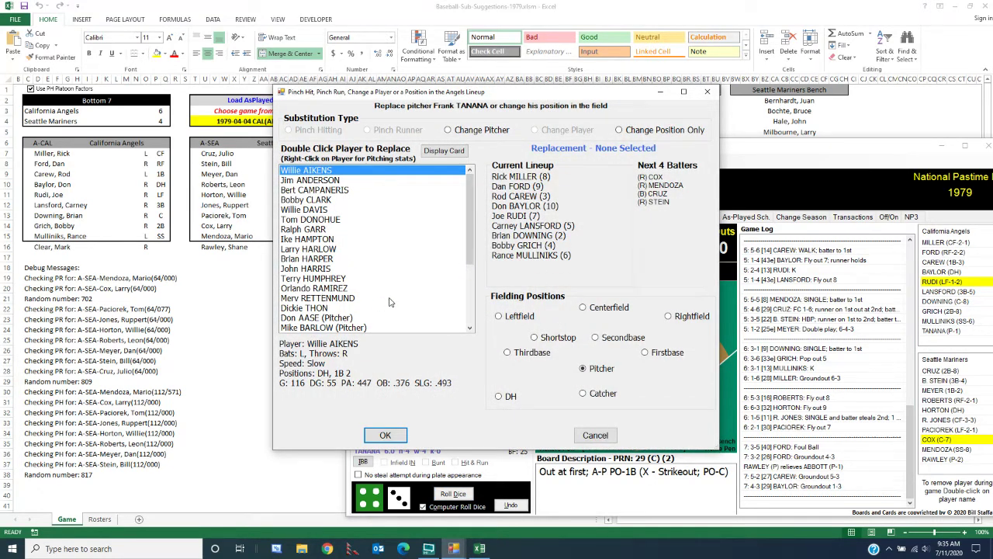
scroll(470, 256, down, 4)
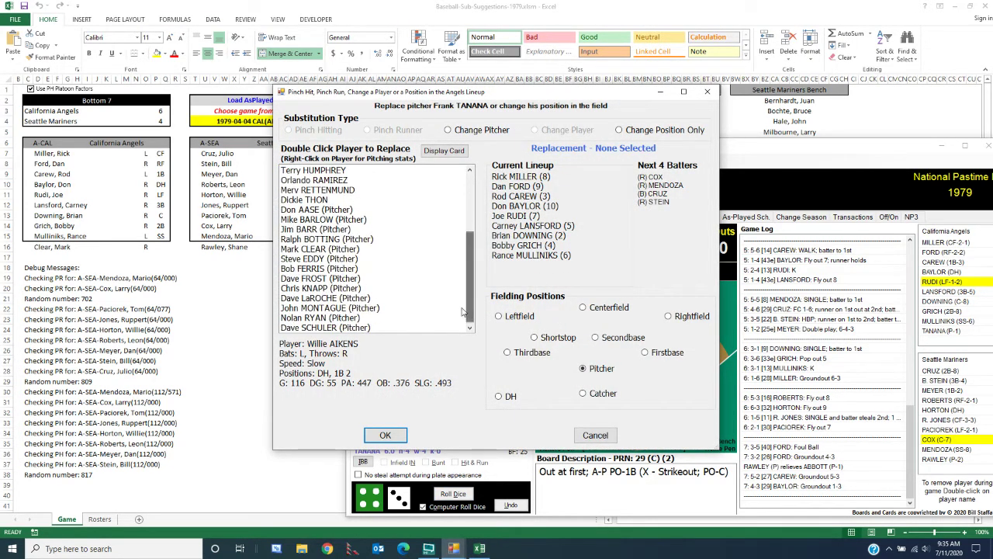
click(333, 252)
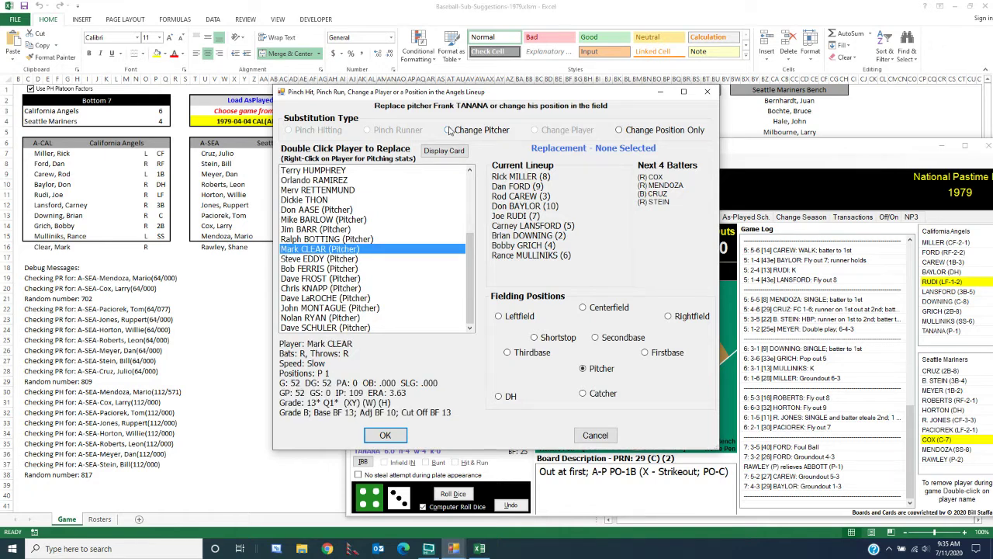
click(448, 132)
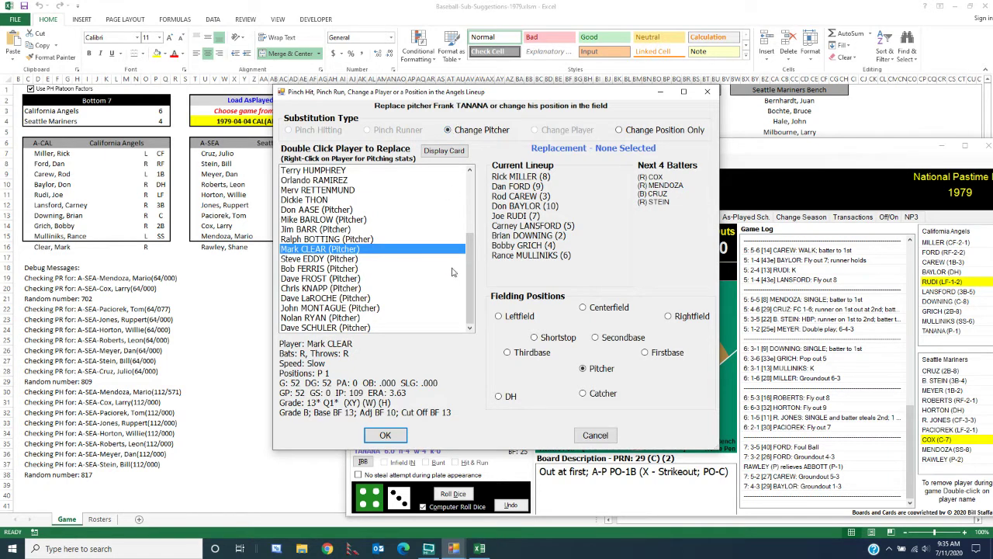
click(384, 435)
click(526, 306)
double_click(354, 253)
click(387, 435)
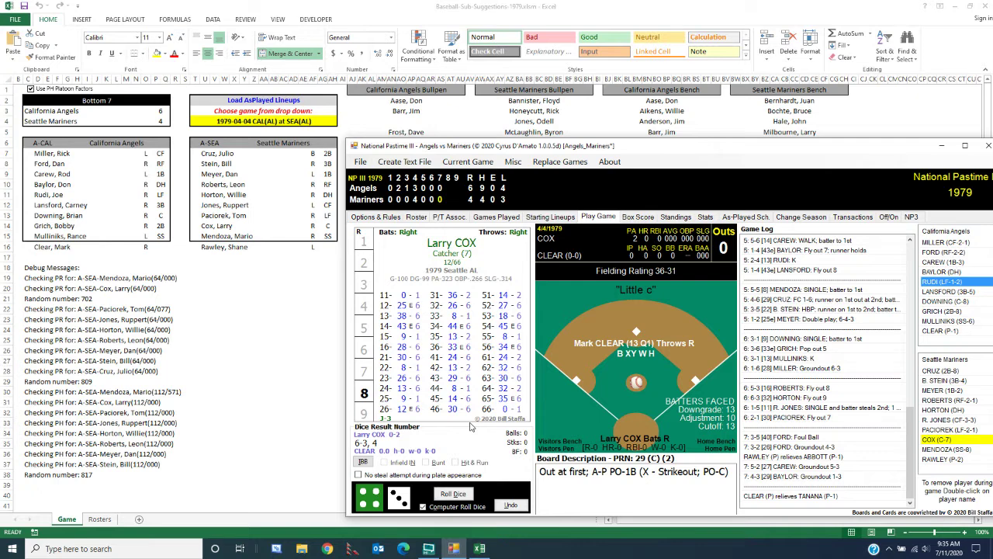
- Roll through Cox, Mendoza and Cruz to close the bottom of the seventh
click(454, 493)
click(453, 495)
click(453, 494)
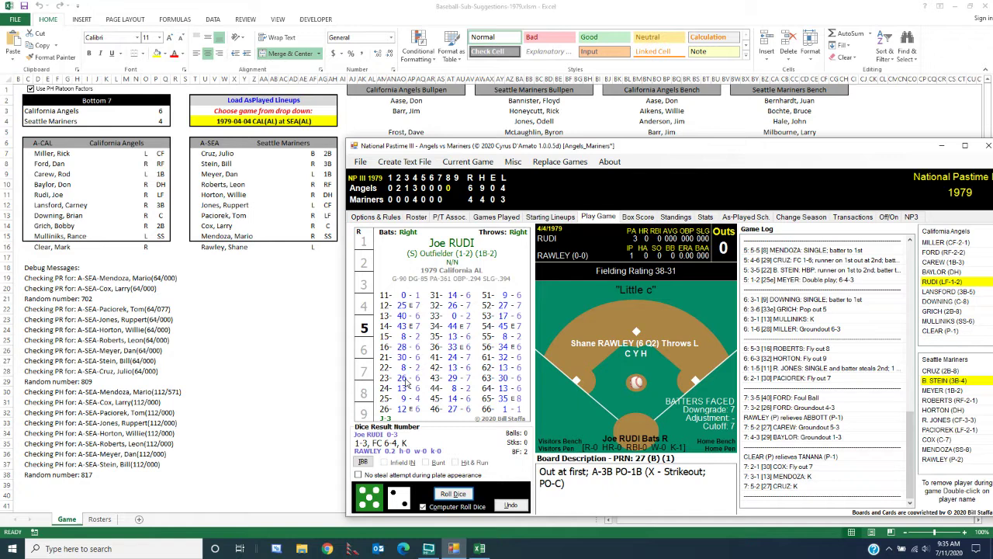
click(255, 358)
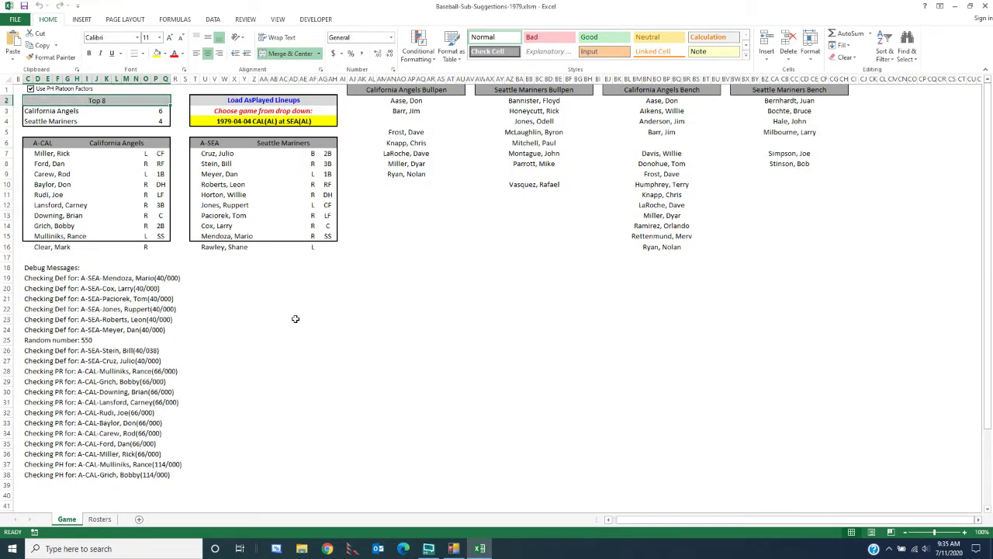
- Roll Joe Rudi's at-bat and dismiss the fielding-system notice
click(454, 548)
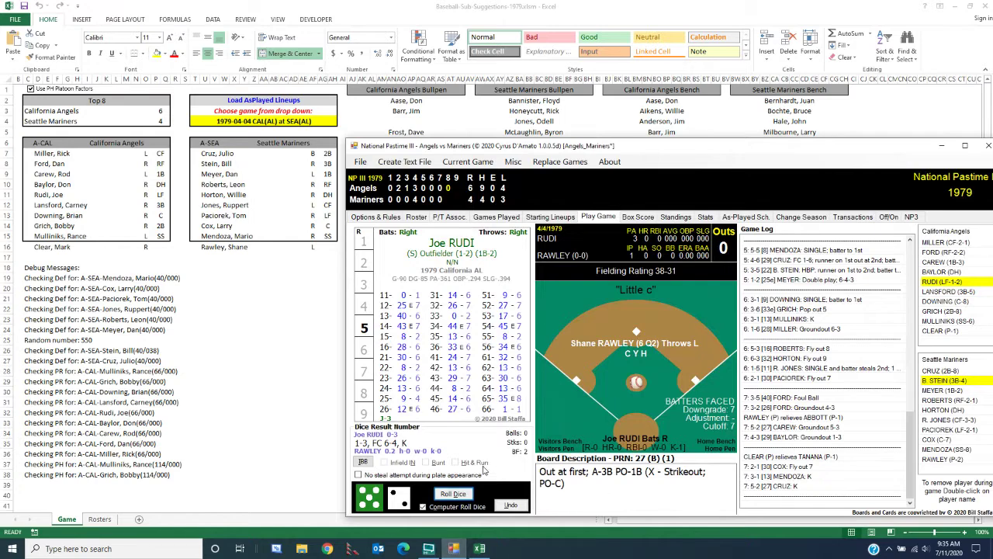
click(452, 494)
click(452, 494)
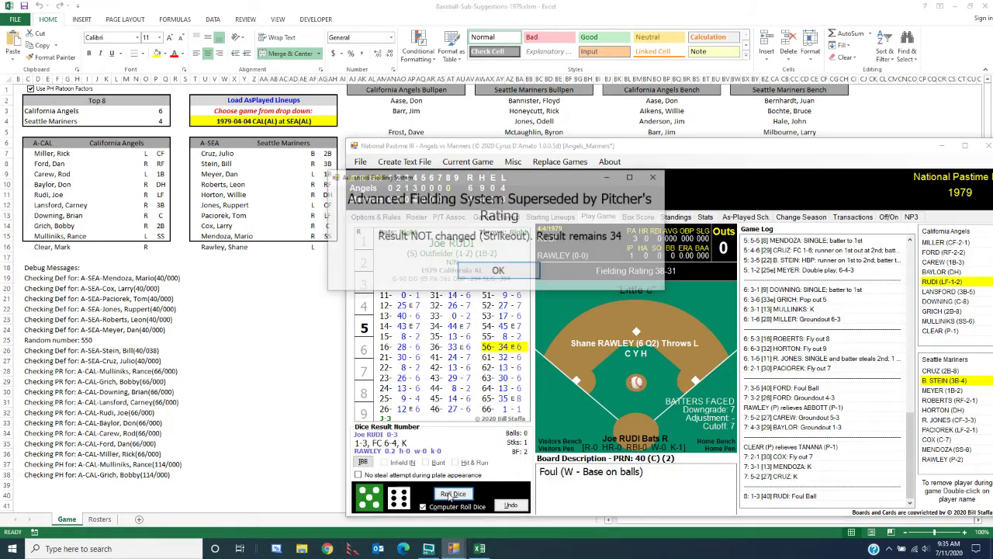
click(503, 273)
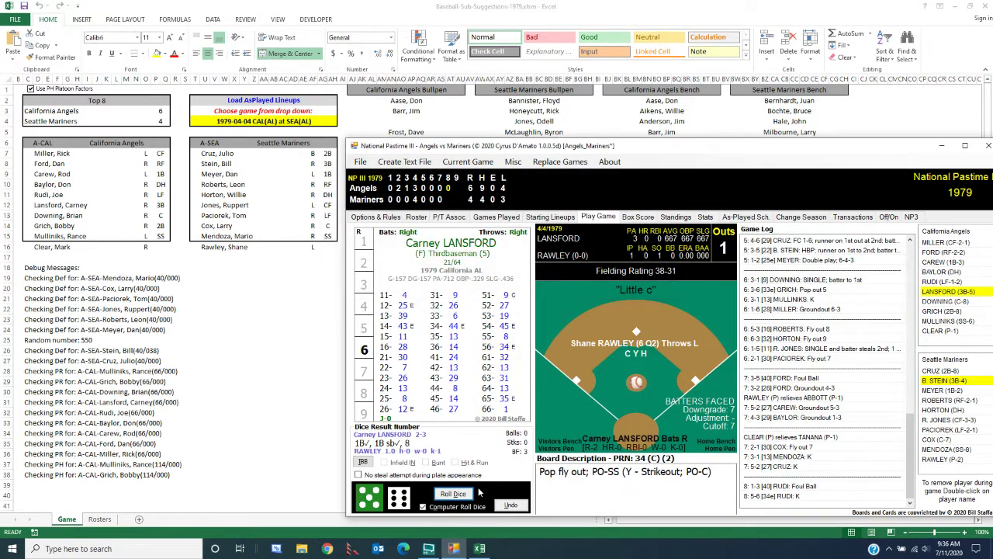
- Roll for Lansford, Downing and Grich, acknowledging Rawley's pitching grade dropping to D
click(453, 494)
click(454, 494)
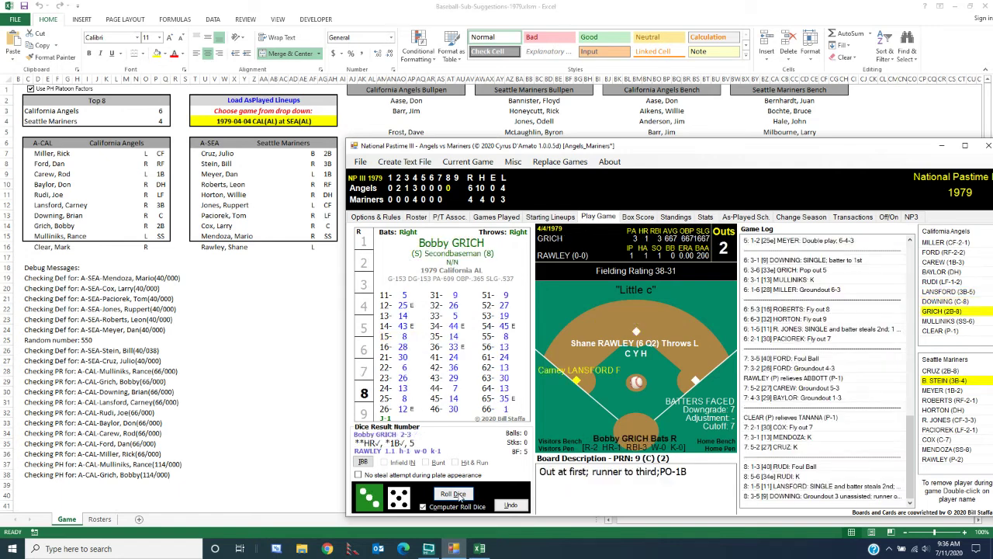
click(453, 494)
click(490, 271)
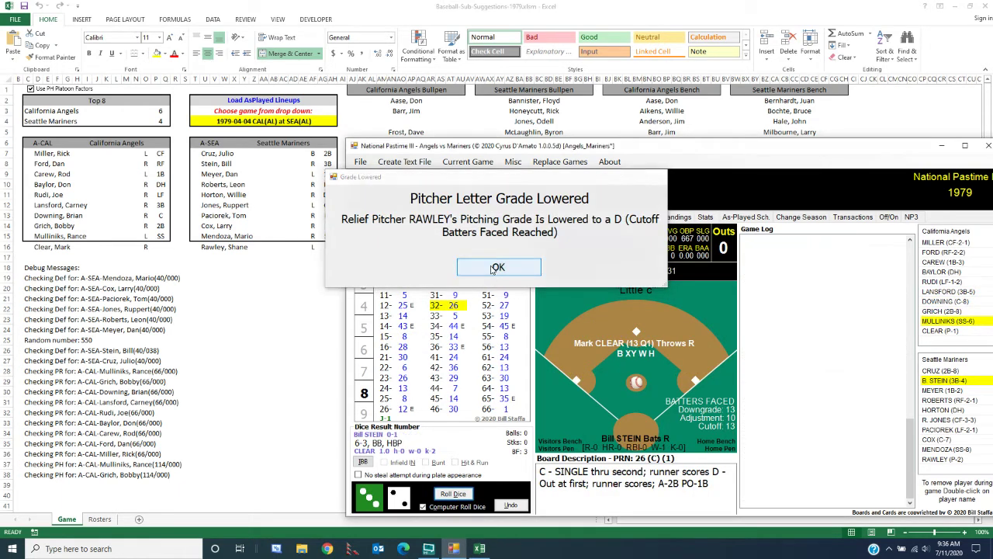
key(alt+Tab)
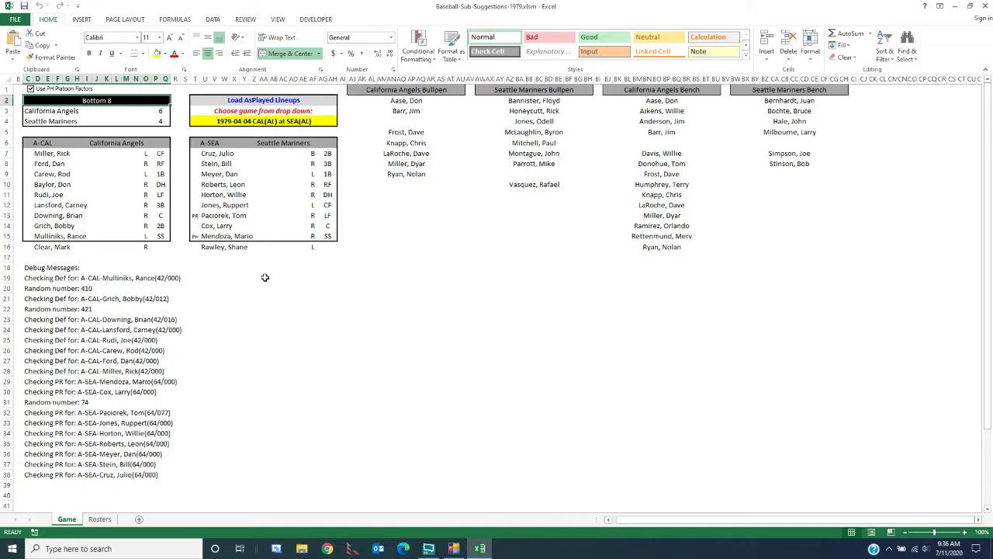
- Review the pinch-runner marker for Paciorek and the pinch-hitter marker for Mendoza, then resume the game
click(195, 215)
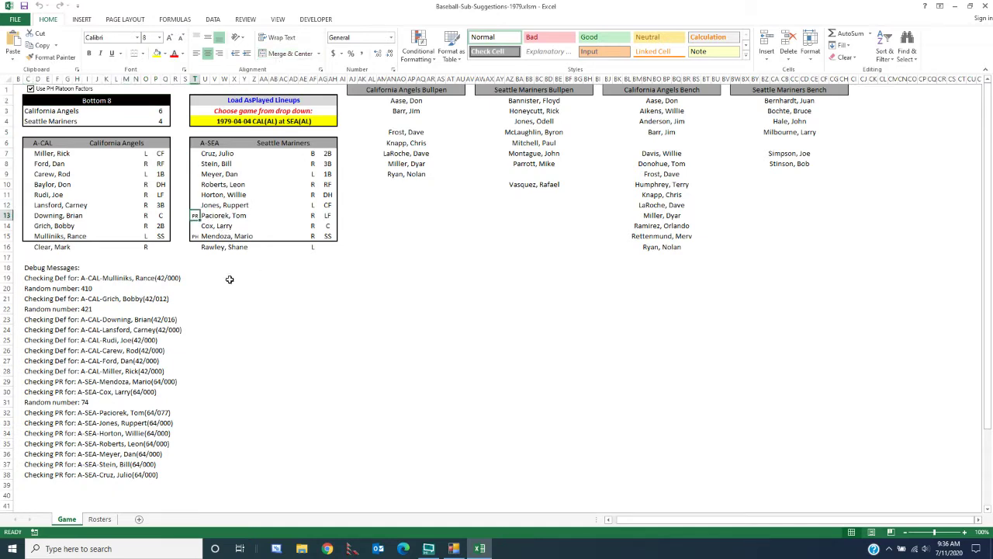
click(199, 237)
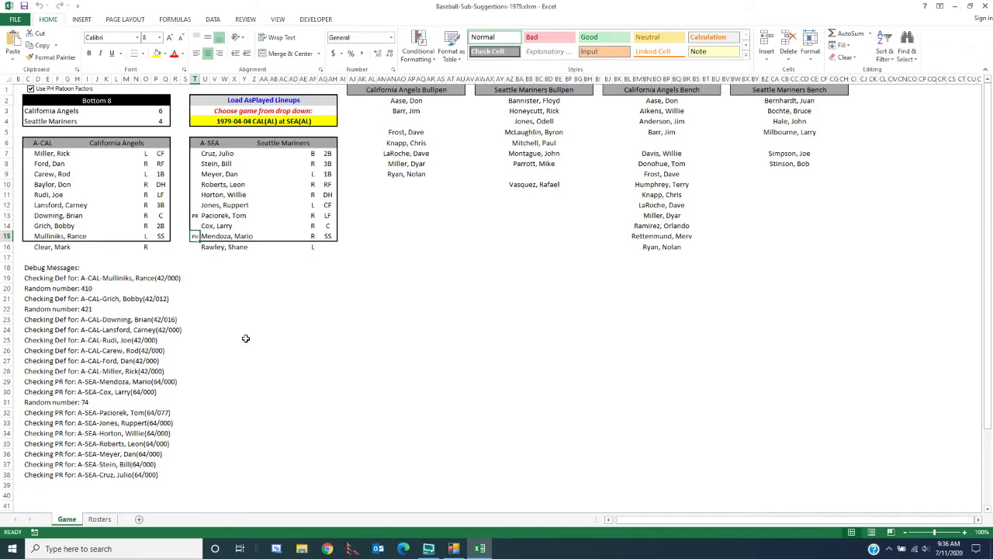
click(453, 547)
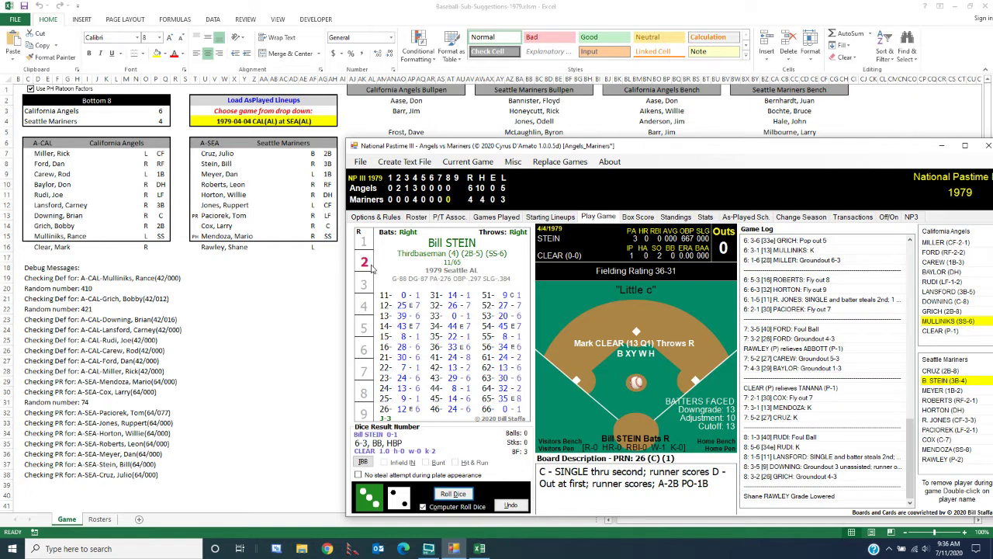
- Roll through the Mariners' eighth until the bases load with two outs, then select Clear, Mark in Excel
click(449, 497)
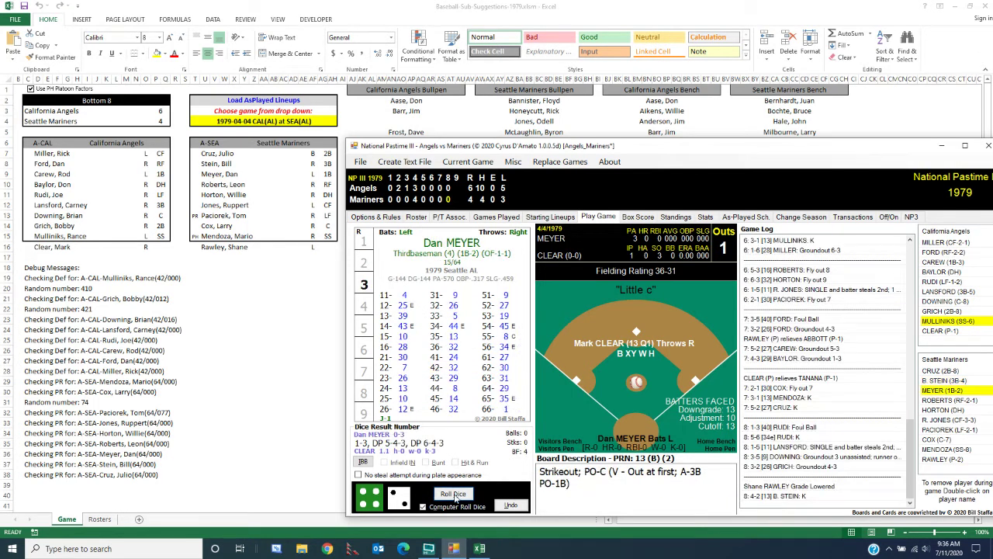
click(455, 495)
click(455, 495)
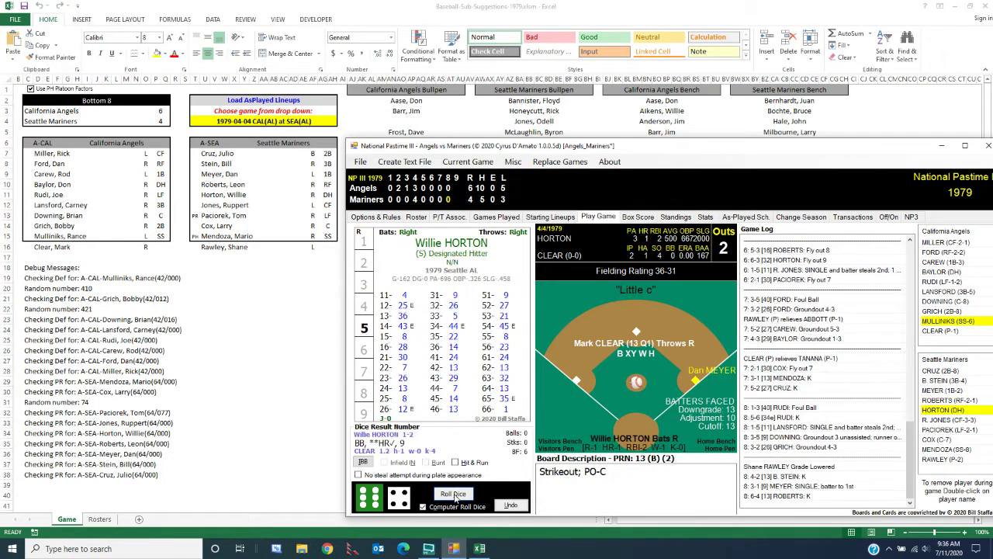
click(455, 495)
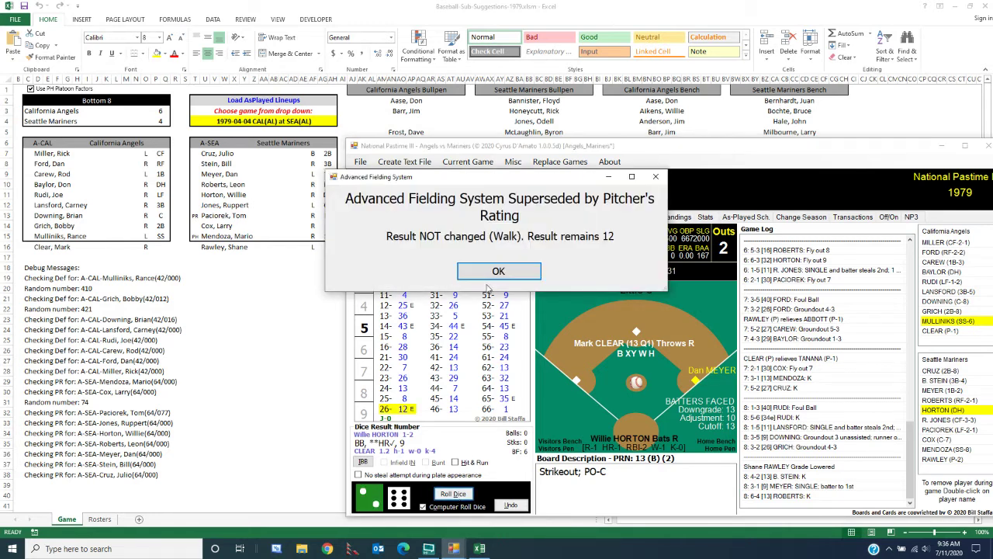
click(490, 275)
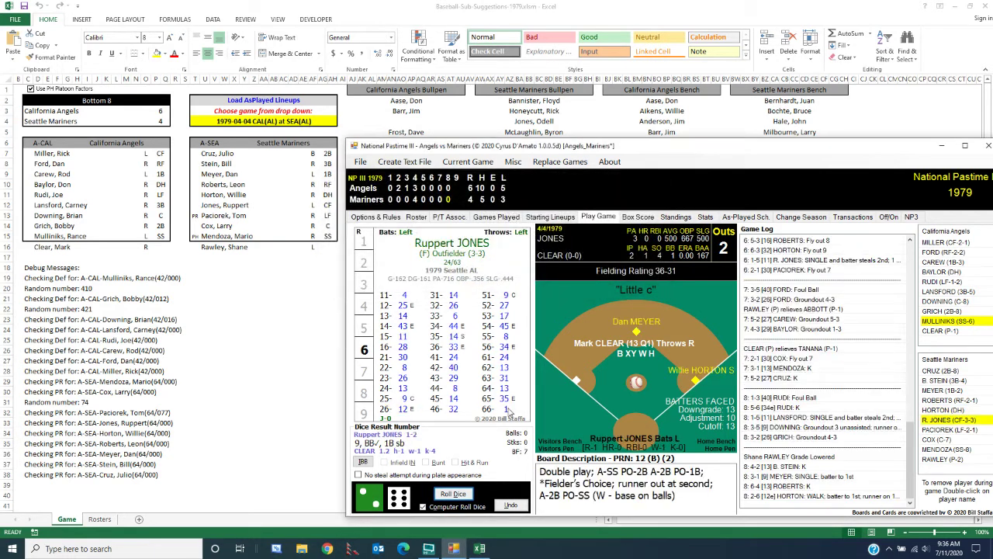
click(453, 494)
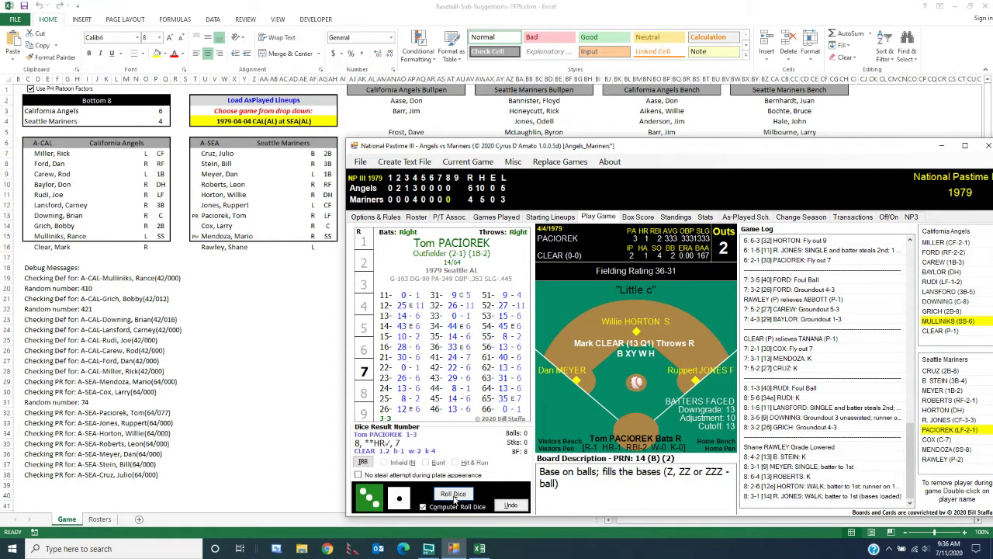
click(454, 494)
click(60, 248)
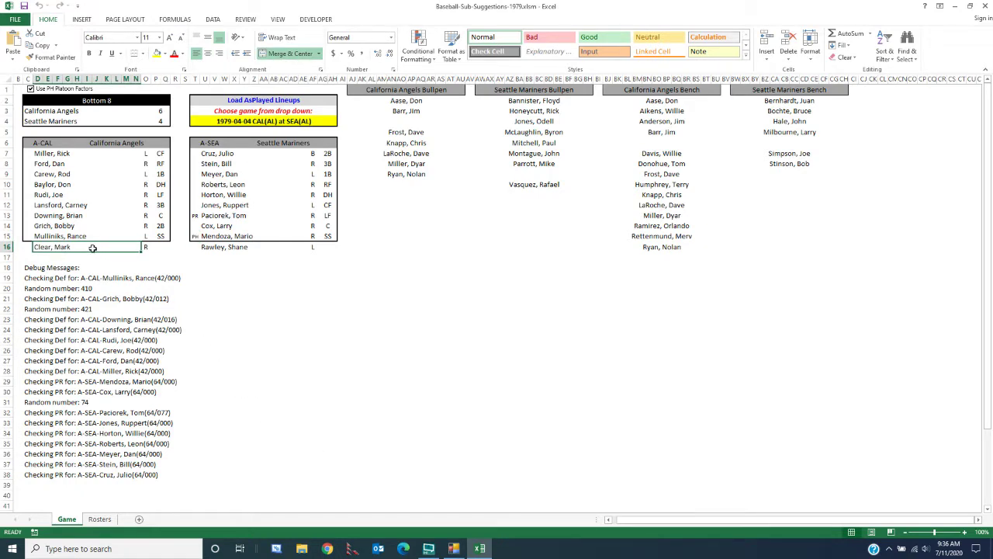
- Request a right-handed reliever for Mark Clear and accept the suggested Don Aase
double_click(92, 248)
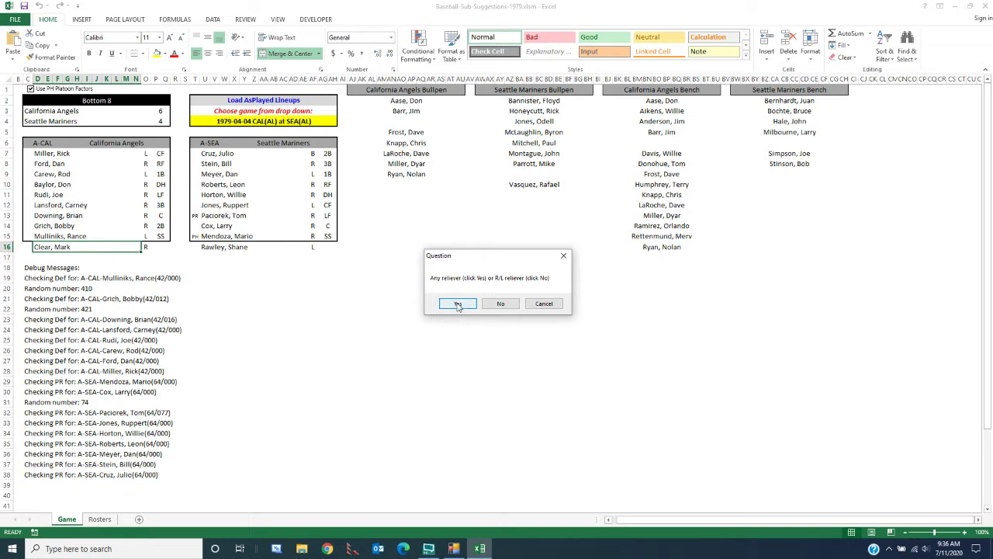
click(497, 304)
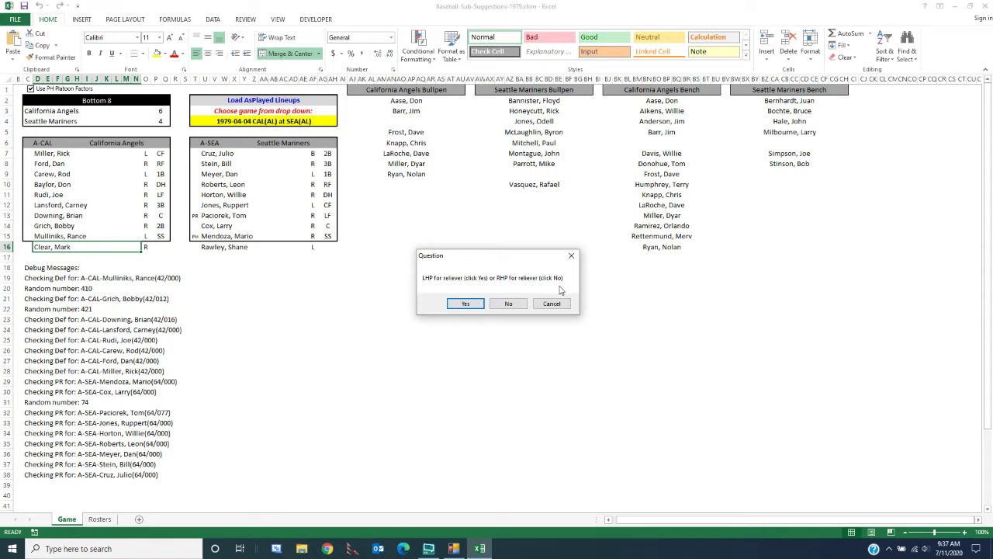
click(508, 304)
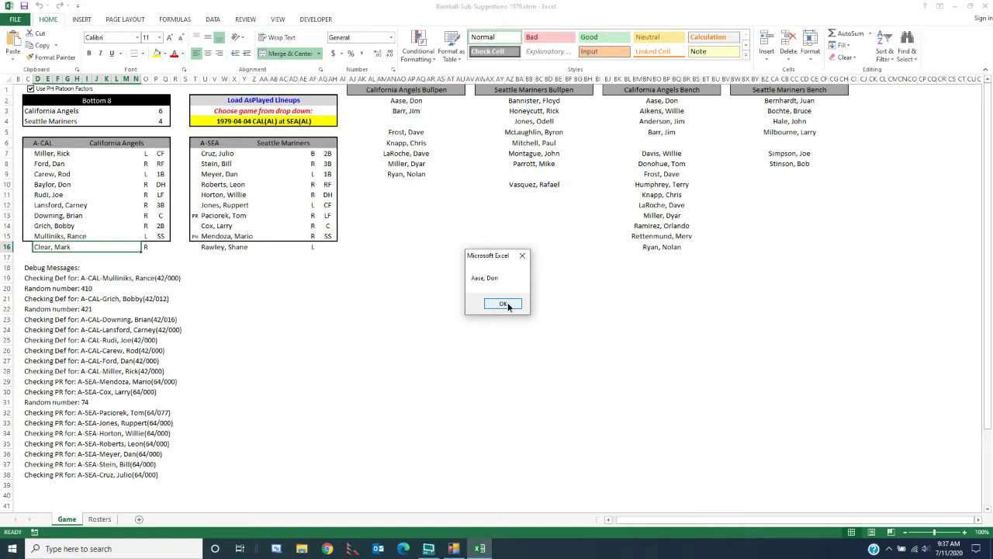
click(503, 303)
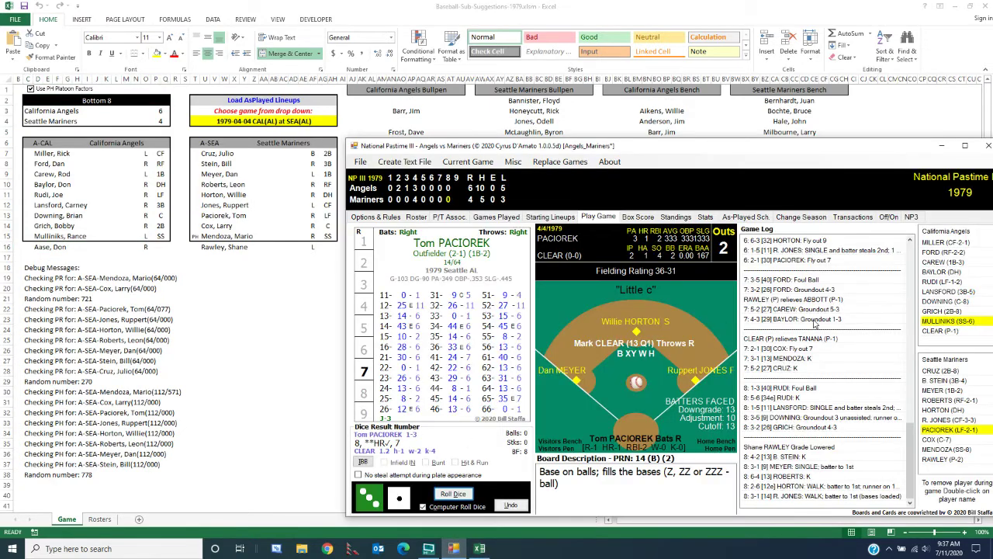
- Bring Don Aase in for Mark Clear, then roll Paciorek's at-bat for a tying two-run single
double_click(942, 331)
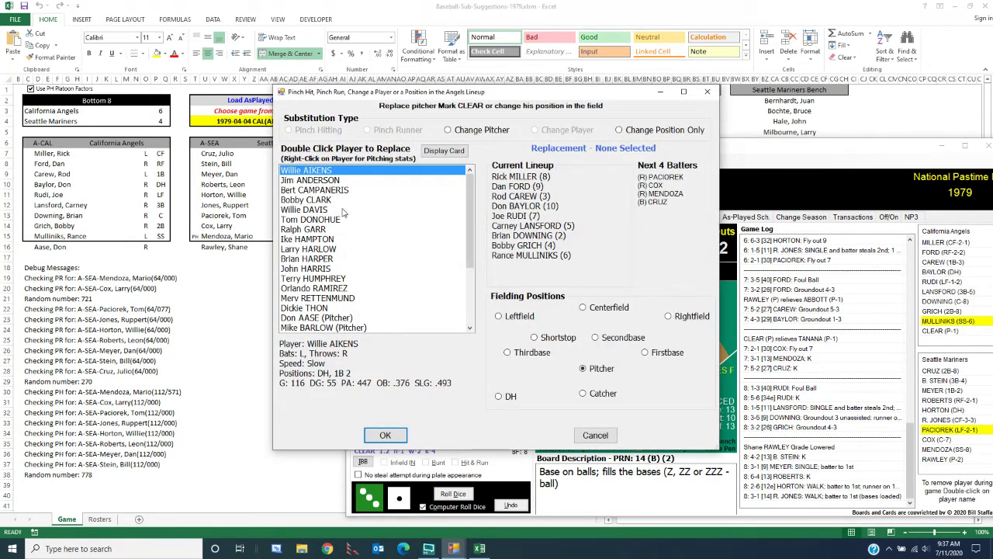
double_click(338, 318)
click(465, 133)
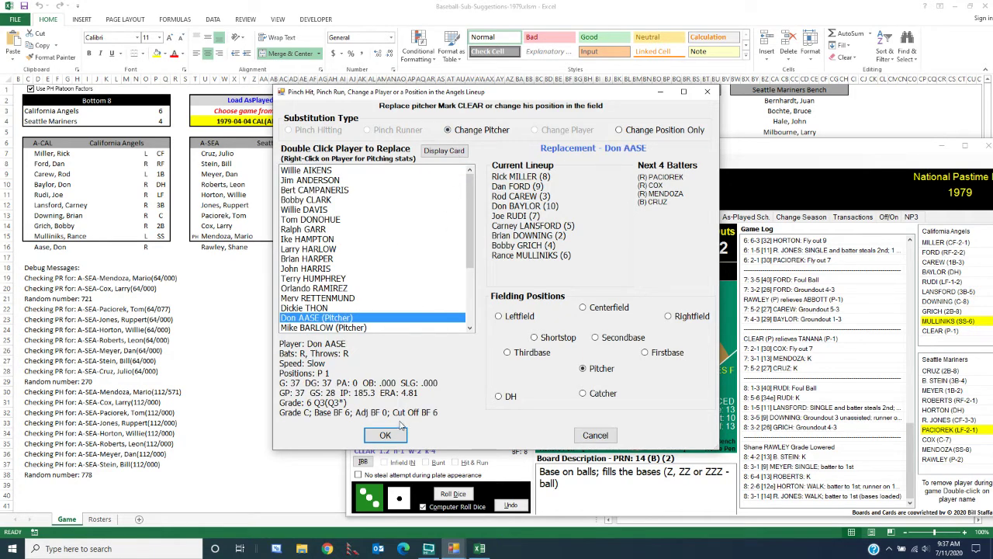
click(397, 432)
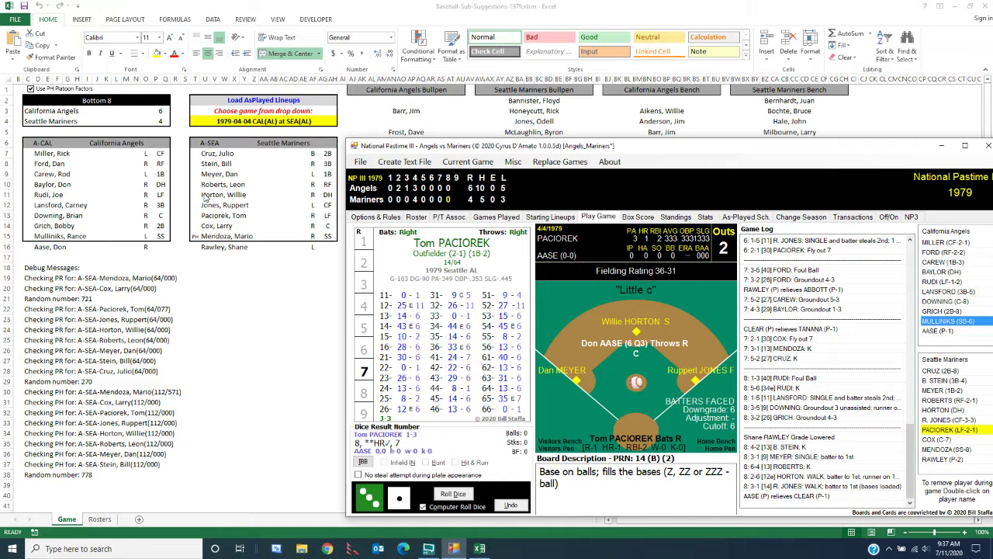
click(452, 494)
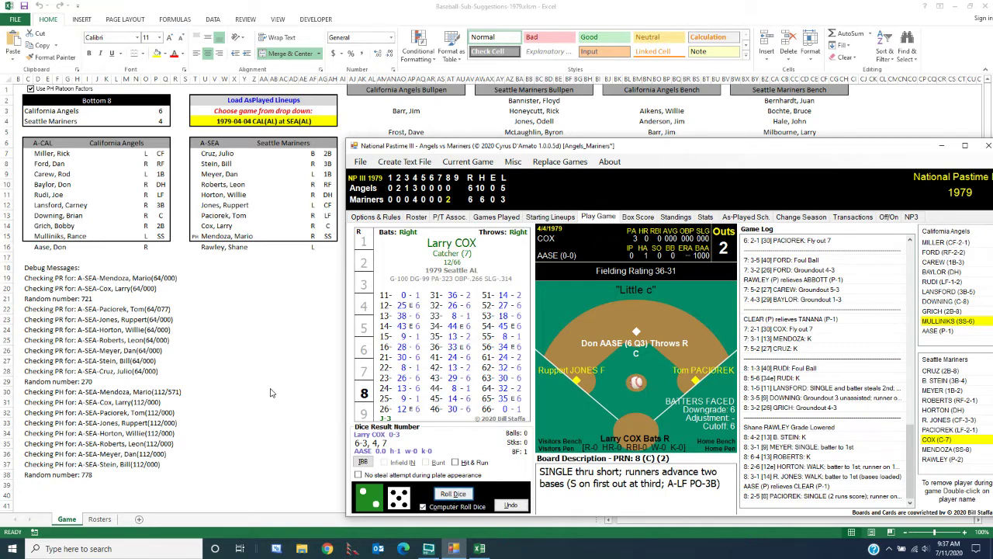
- Ask for a Mariners bench pinch-runner suggestion, which names Joe Simpson
click(797, 90)
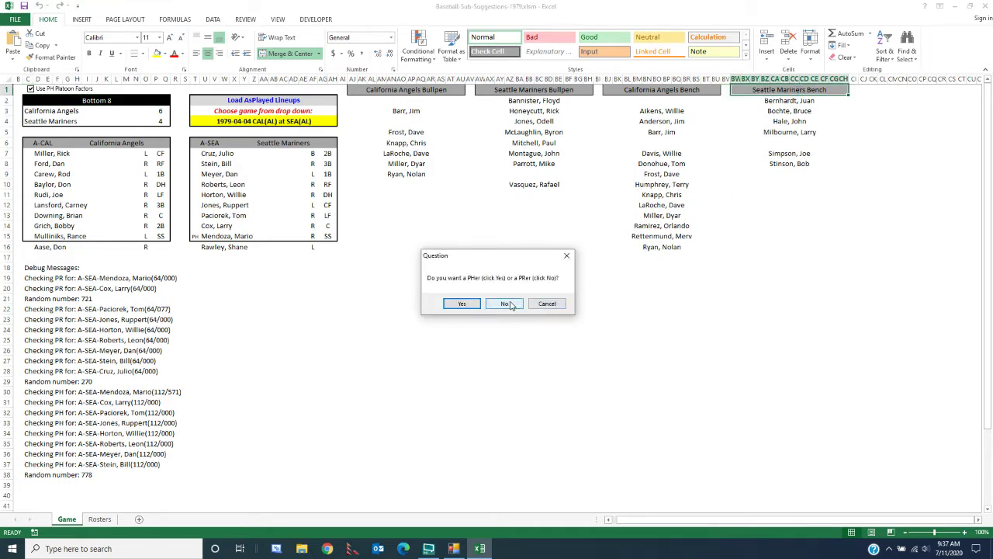
click(506, 304)
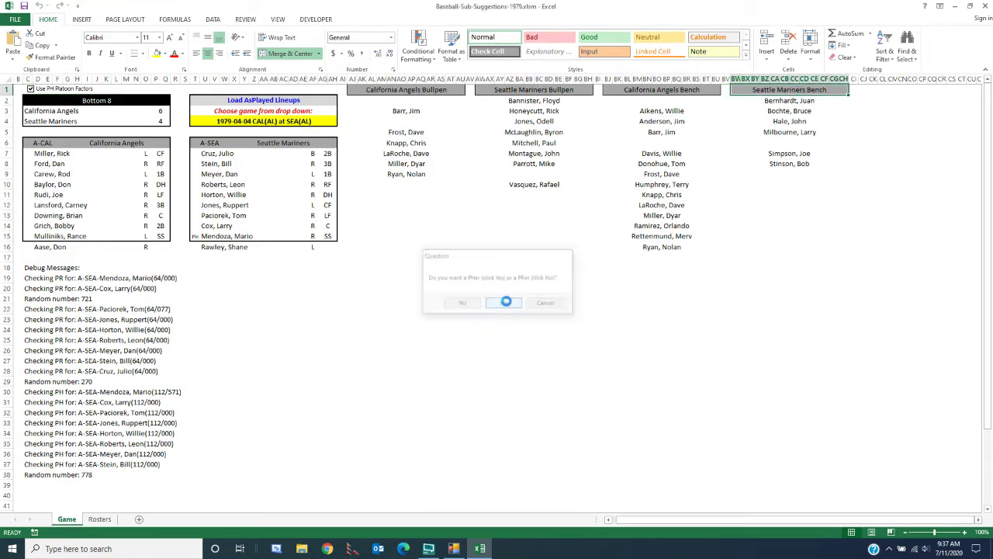
click(504, 303)
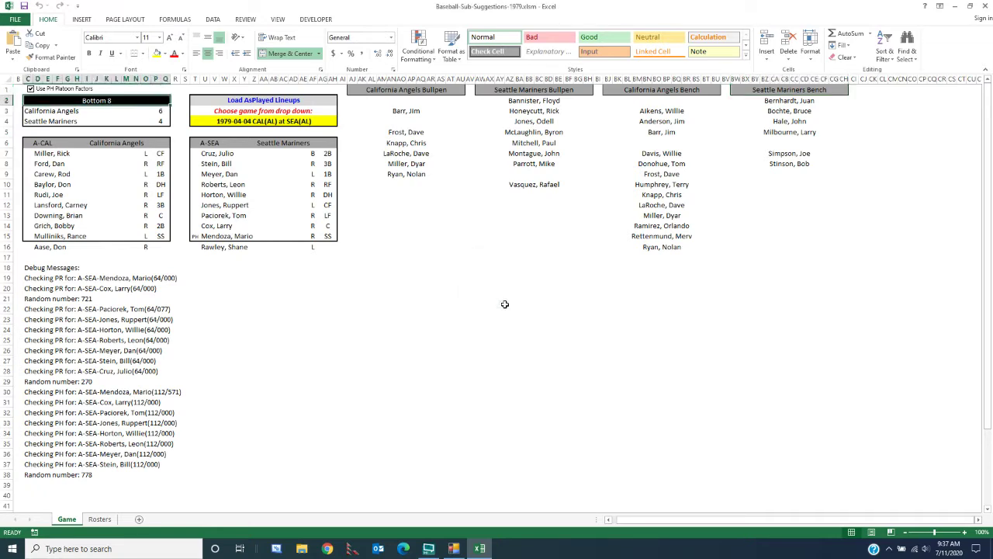
- Check pinch-runner options for Paciorek's lineup spot but leave Paciorek, Tom in place
click(233, 217)
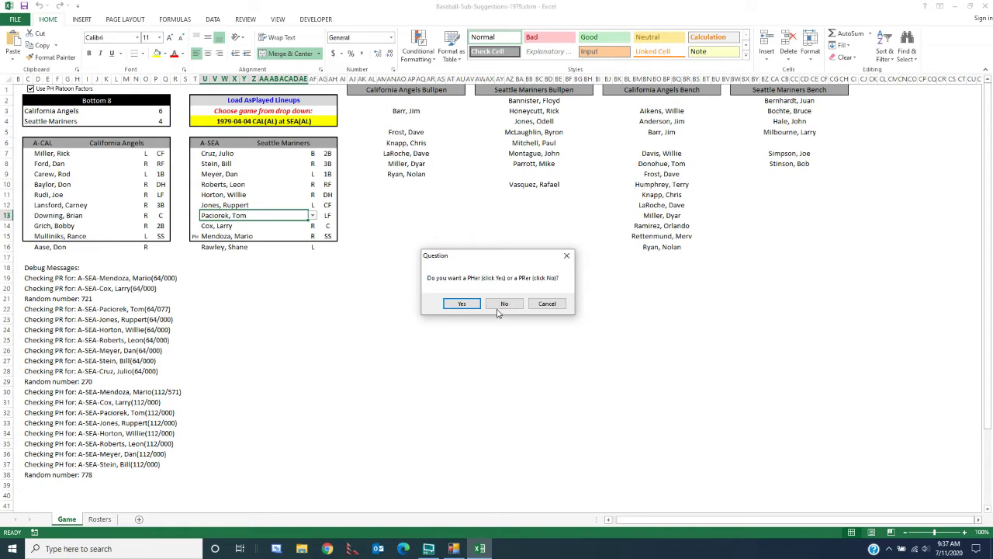
click(503, 304)
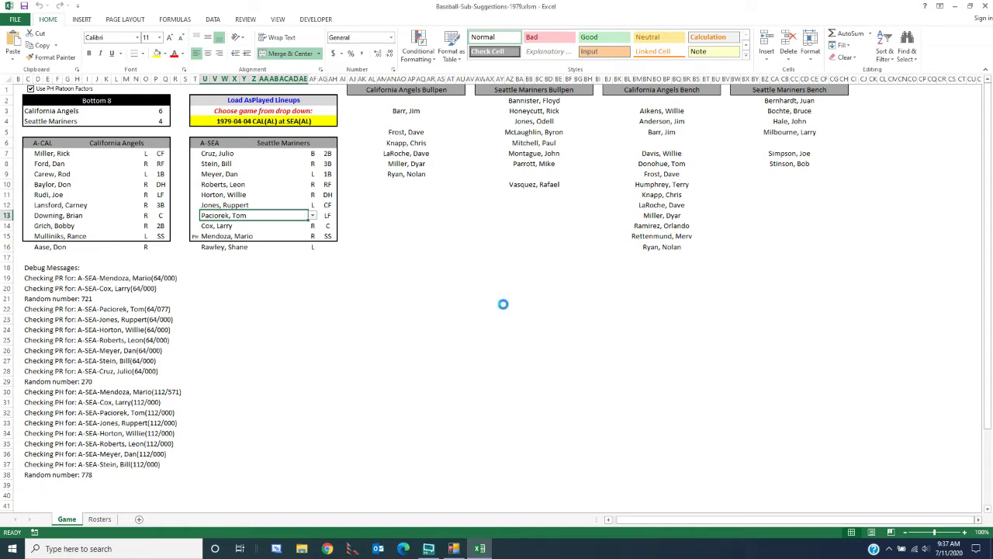
click(505, 304)
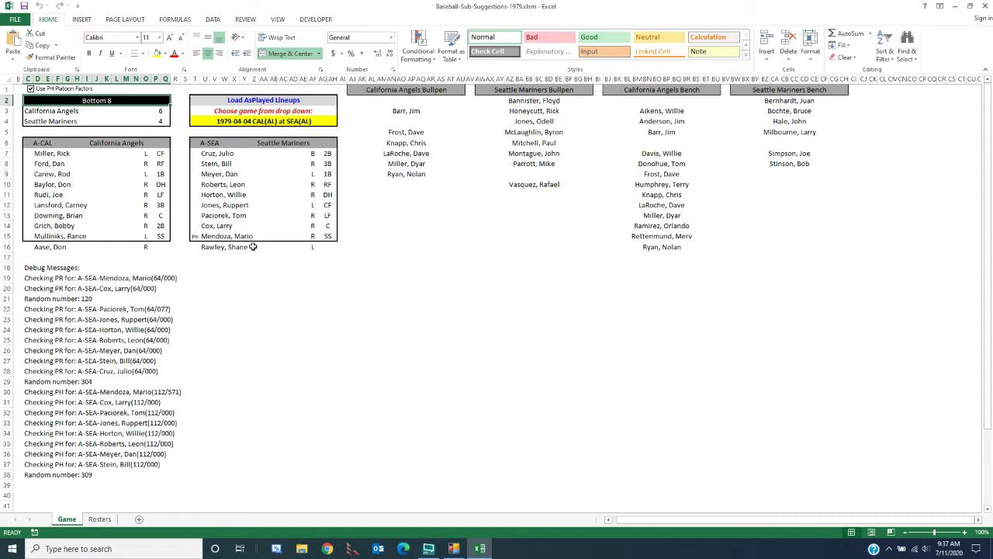
click(231, 215)
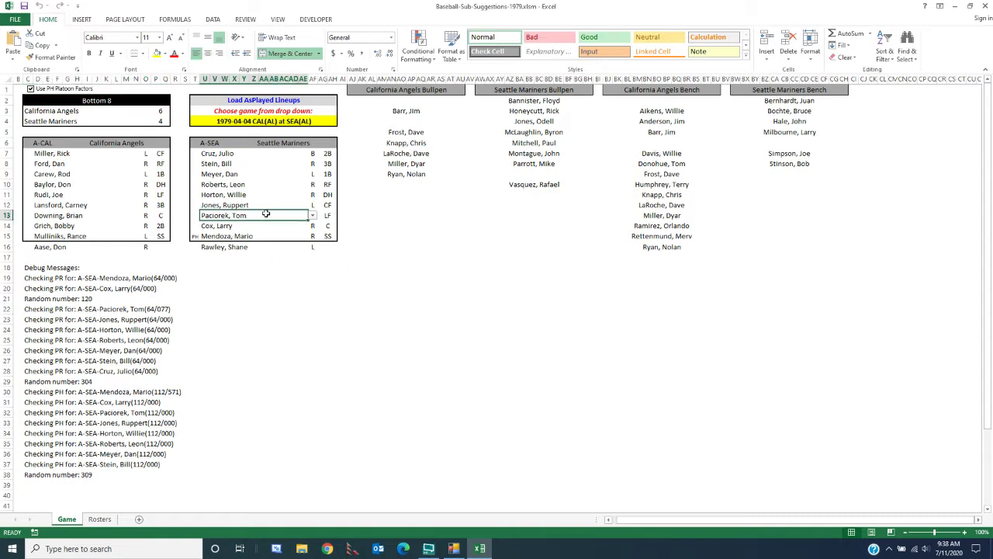
click(313, 217)
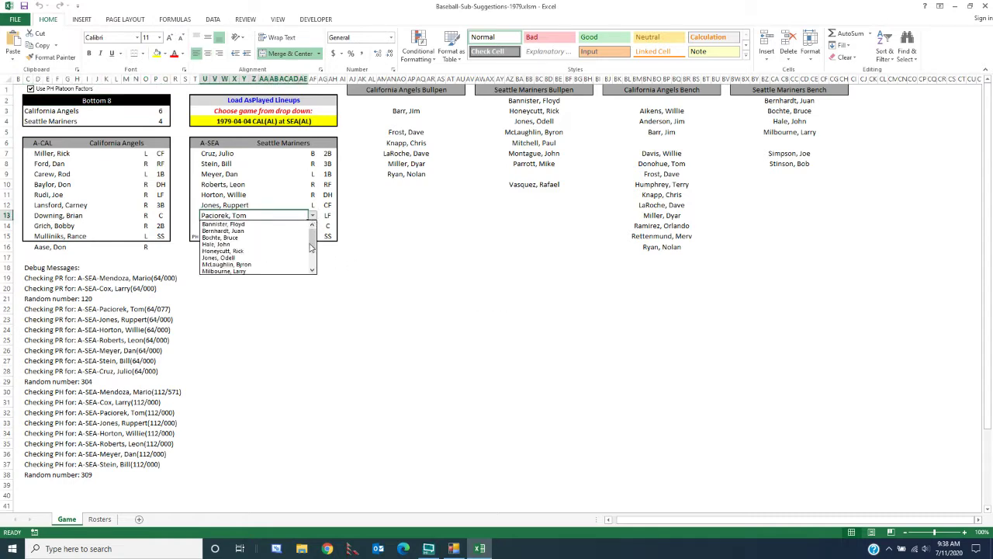
drag(310, 246, 311, 267)
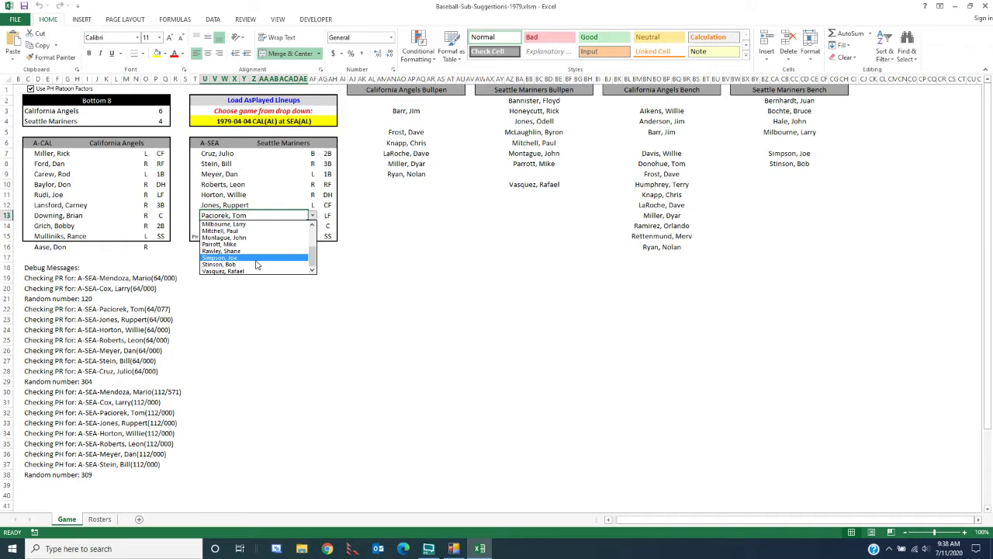
click(311, 217)
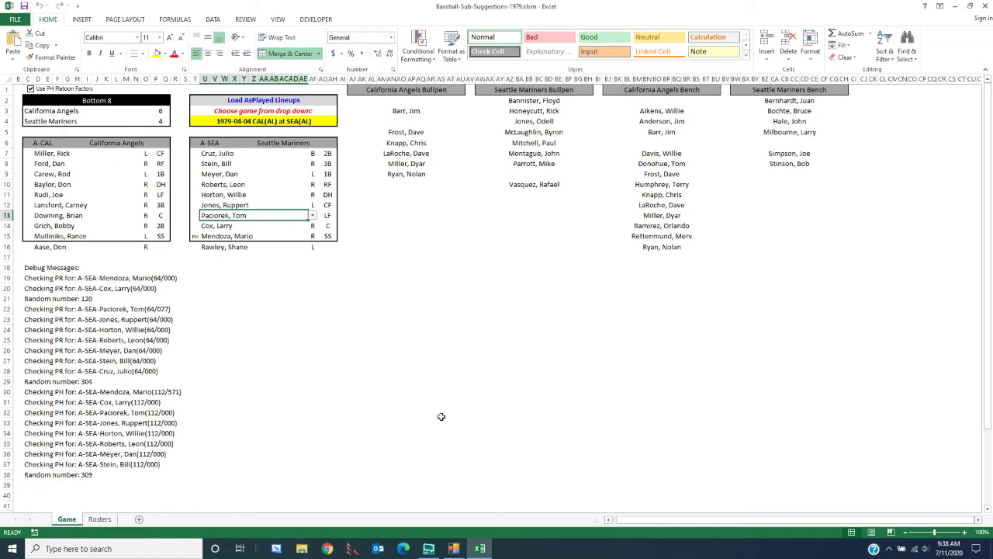
- Back in the game, roll Larry Cox's at-bat; he strikes out to end the eighth
click(454, 548)
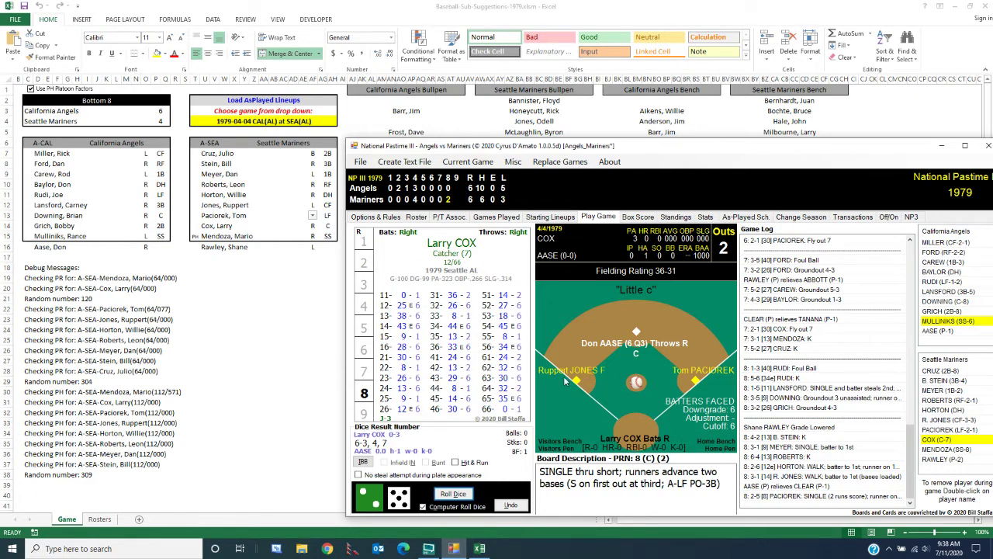
click(454, 495)
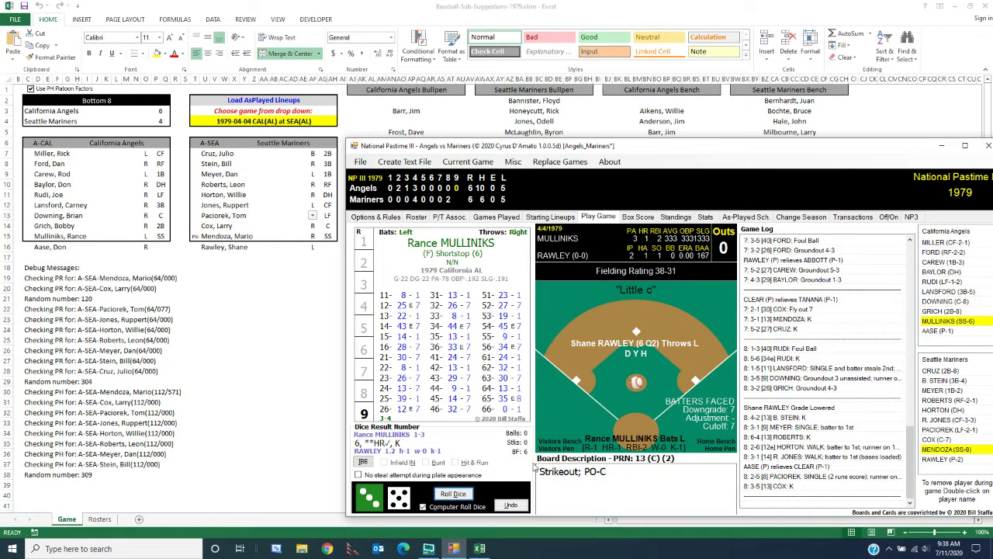